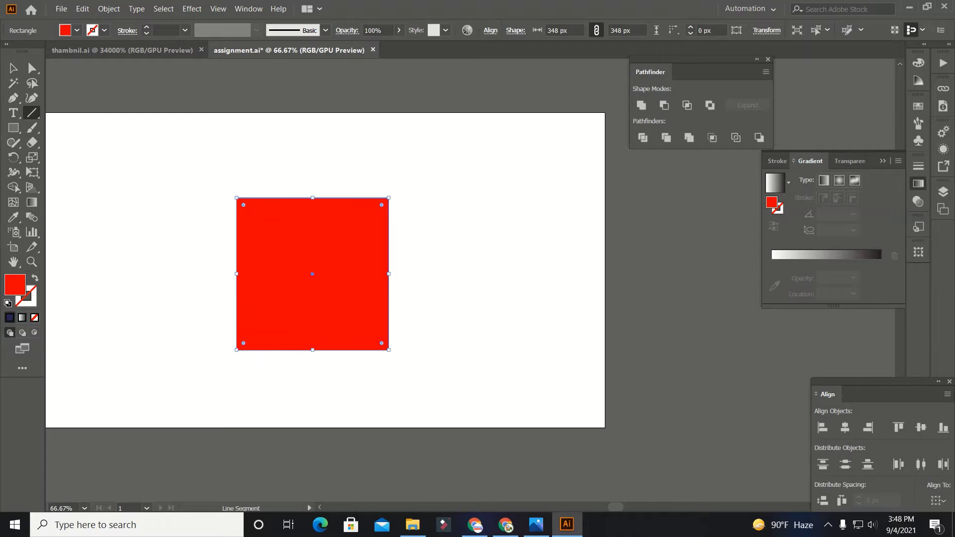
drag(227, 187, 412, 372)
scroll(239, 224, up, 3)
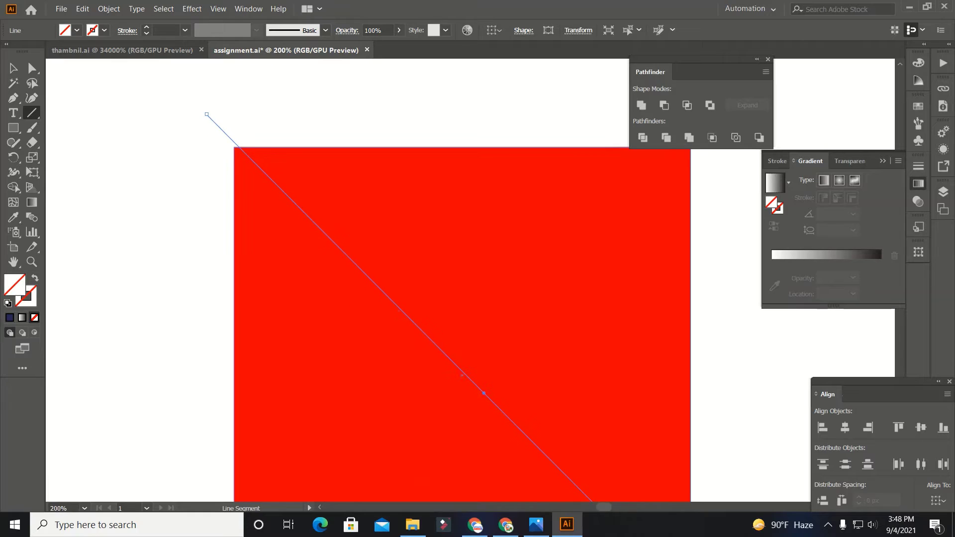
scroll(467, 279, down, 4)
key(ctrl+z)
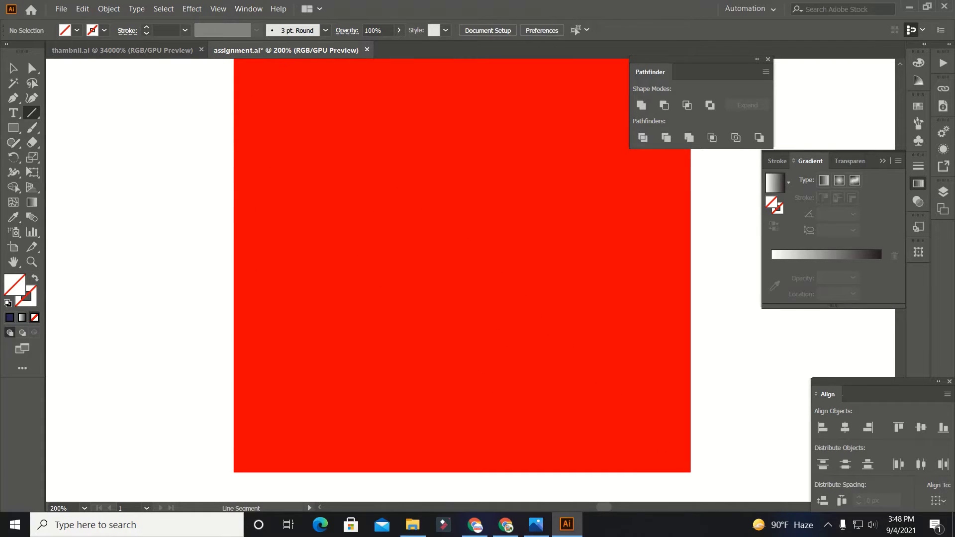
Step: Draw two crossing diagonal lines through the red square's opposite corners, each extending slightly beyond the square
scroll(230, 201, down, 1)
scroll(234, 149, up, 2)
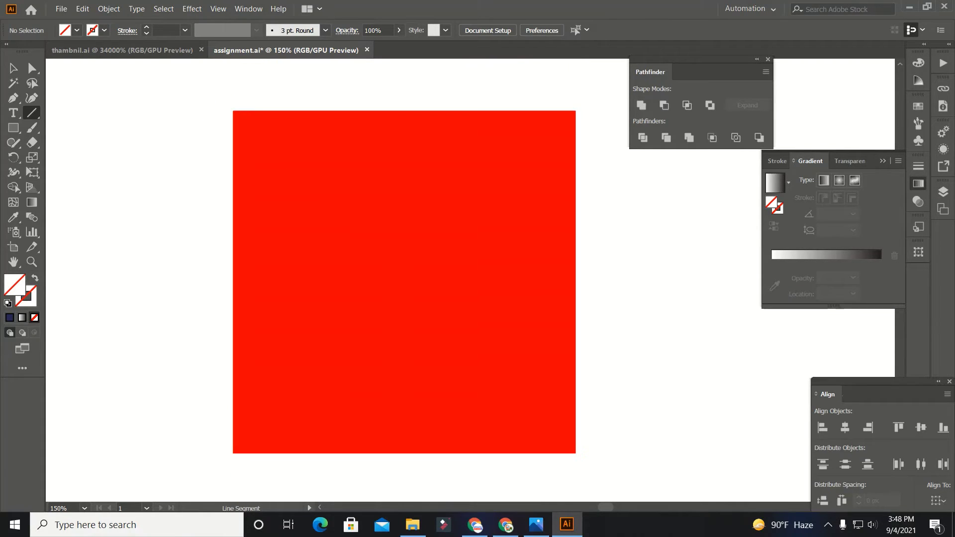
drag(225, 104, 598, 475)
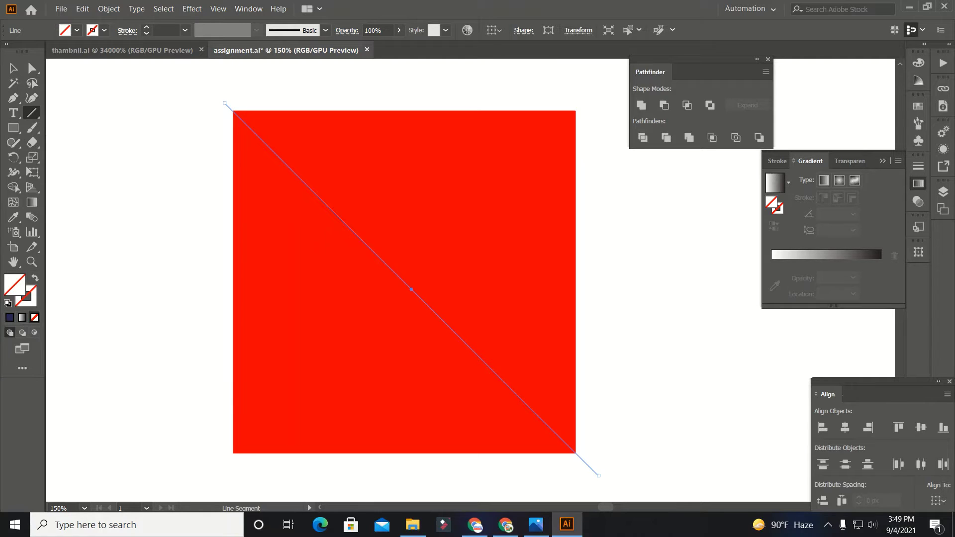
drag(228, 456, 591, 95)
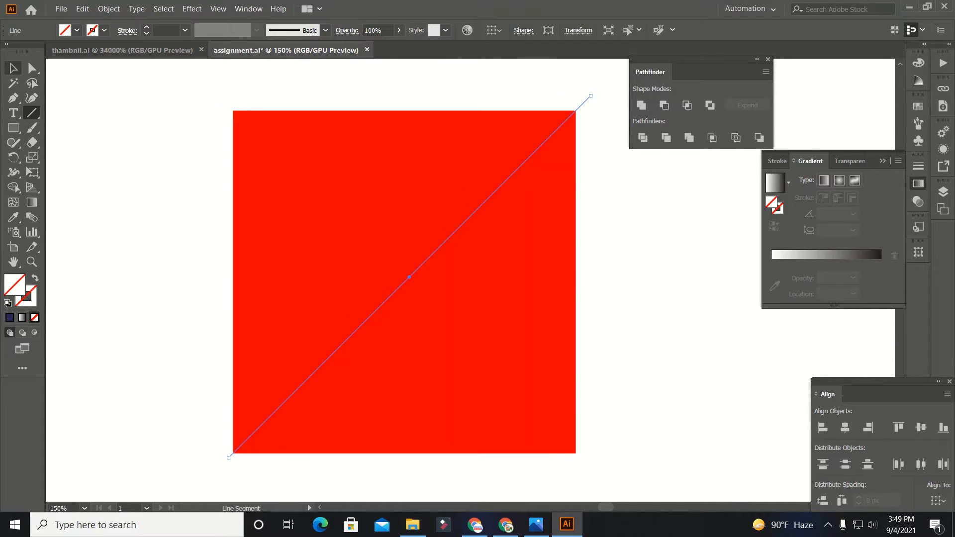
click(14, 68)
drag(161, 141, 594, 473)
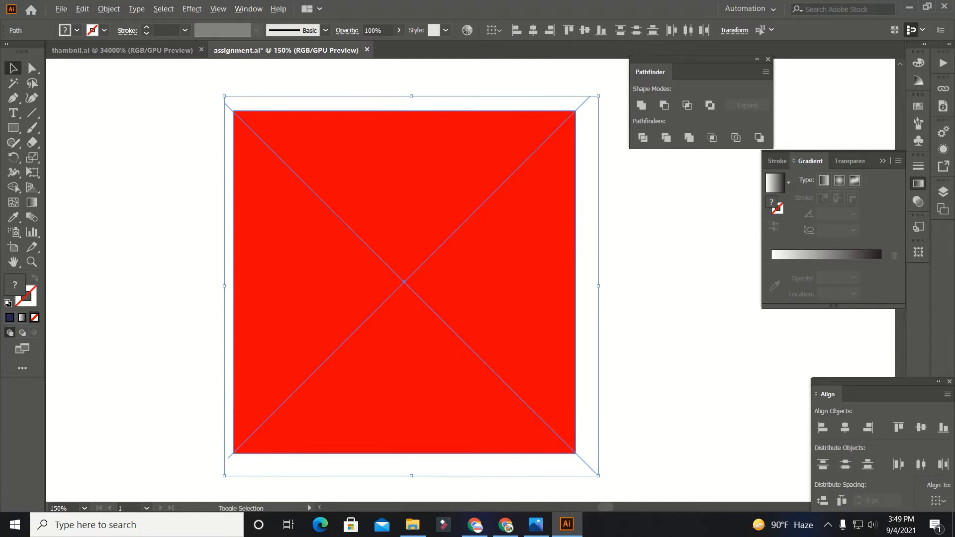
scroll(405, 368, down, 1)
scroll(406, 367, up, 1)
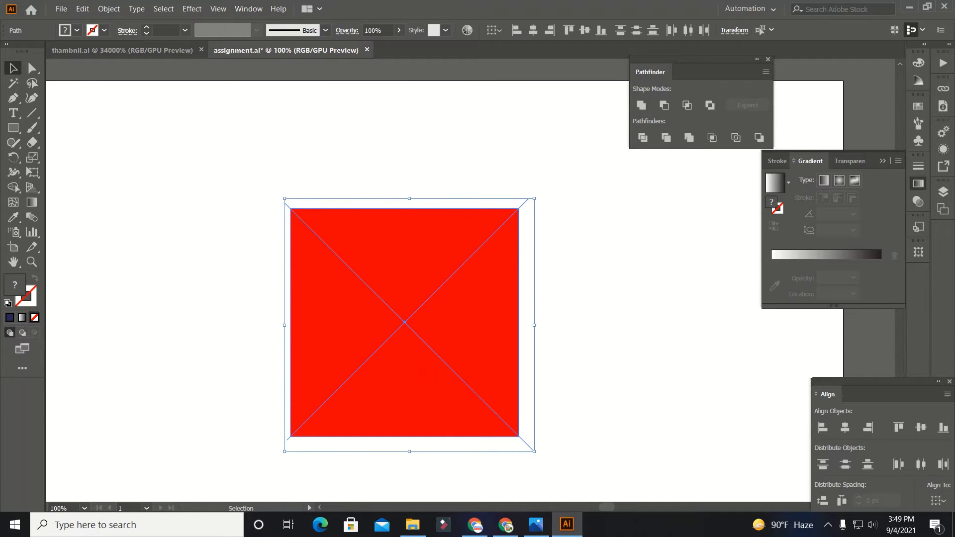
click(592, 323)
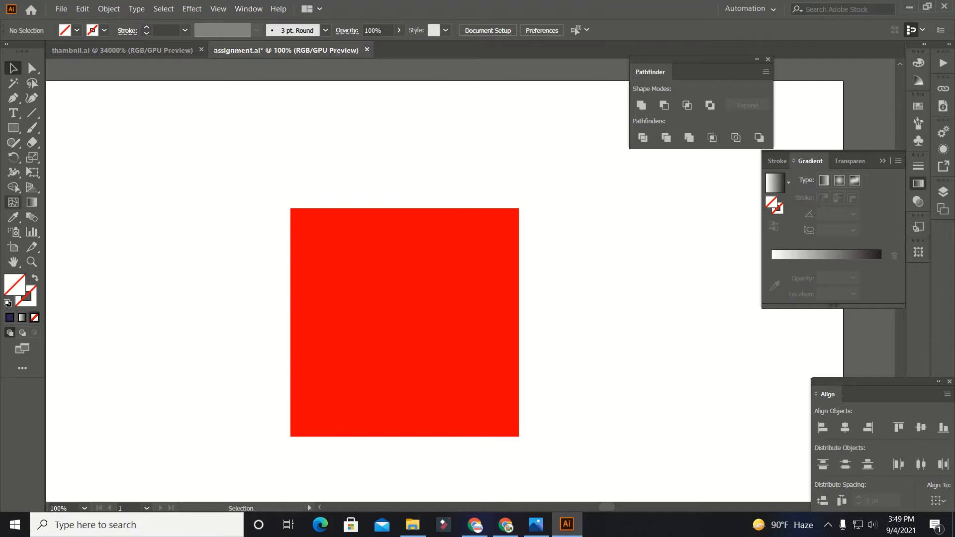
Step: Draw a horizontal line through the centre of the red square, extending past both of its sides
click(32, 113)
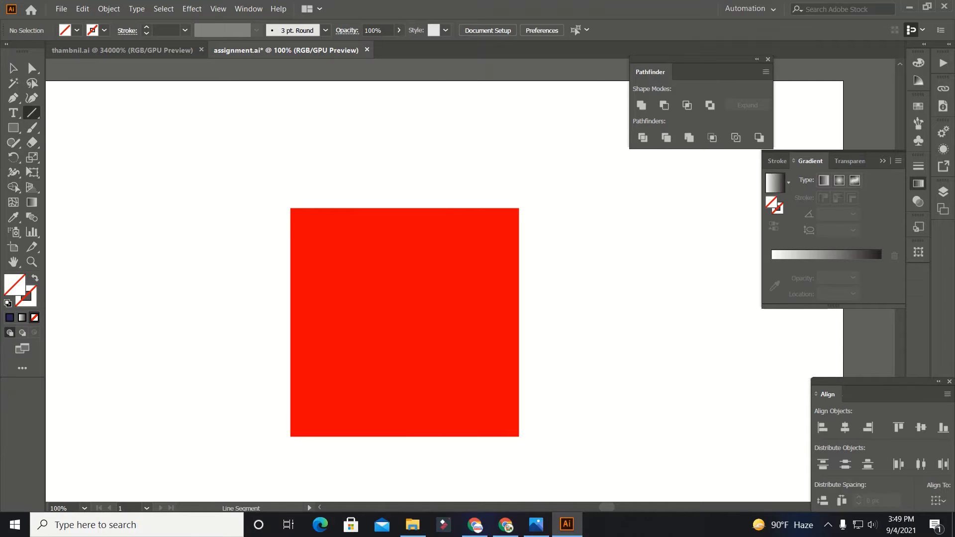
drag(243, 322, 405, 322)
drag(242, 323, 579, 322)
drag(409, 179, 411, 450)
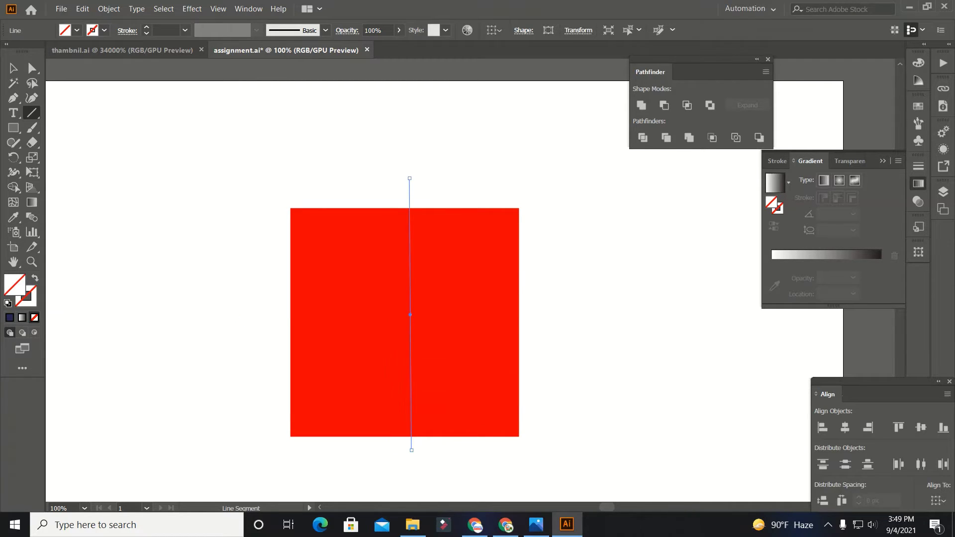
scroll(421, 460, up, 2)
scroll(422, 459, up, 1)
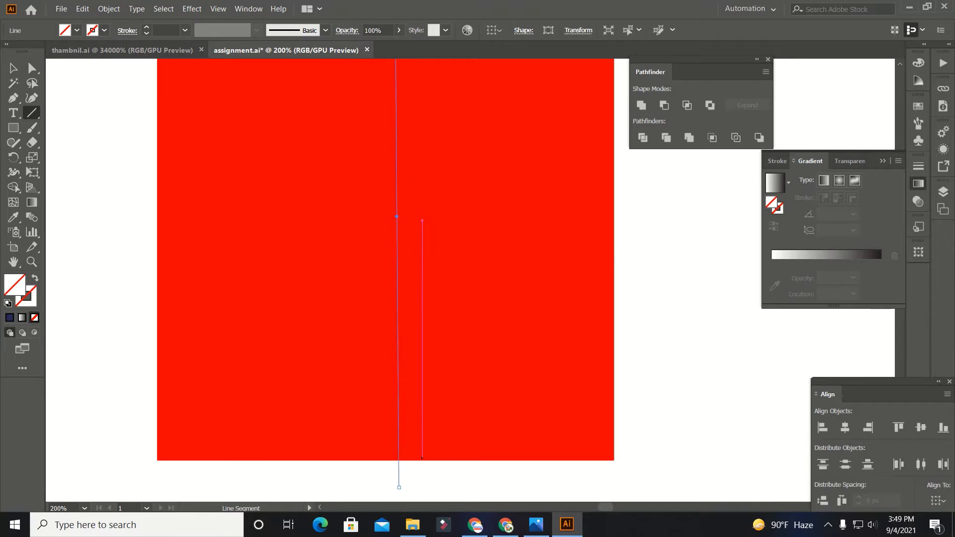
key(ctrl+z)
scroll(416, 466, down, 2)
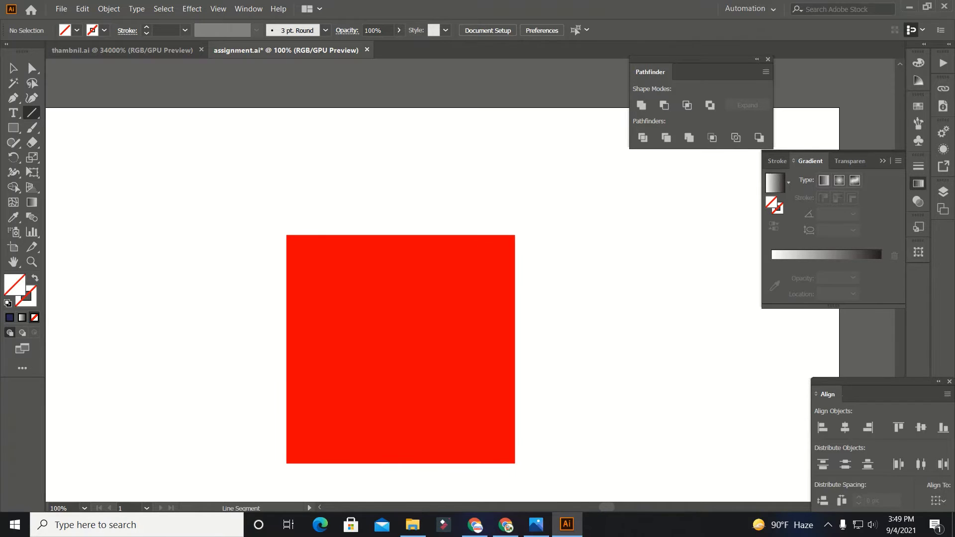
drag(400, 348, 407, 478)
click(14, 68)
drag(124, 164, 562, 472)
scroll(566, 478, up, 1)
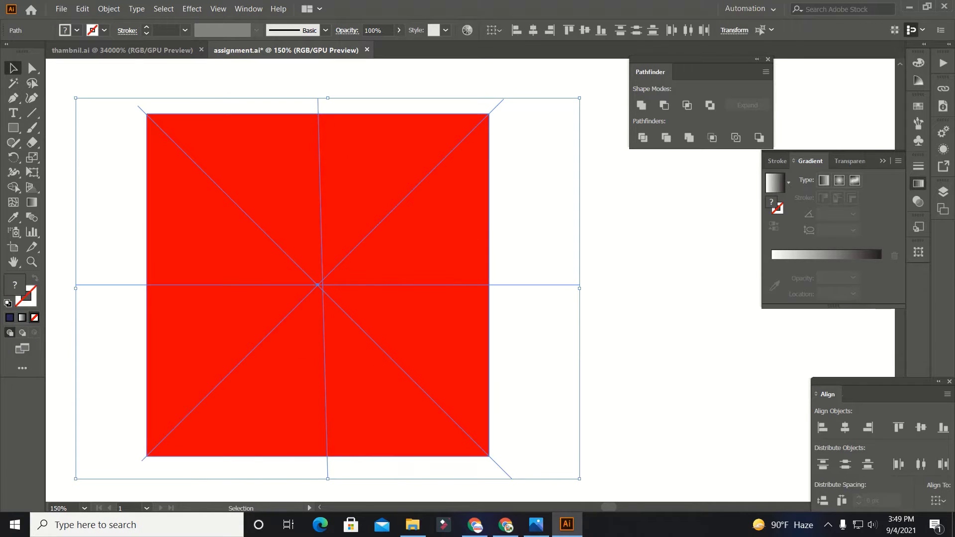
click(566, 477)
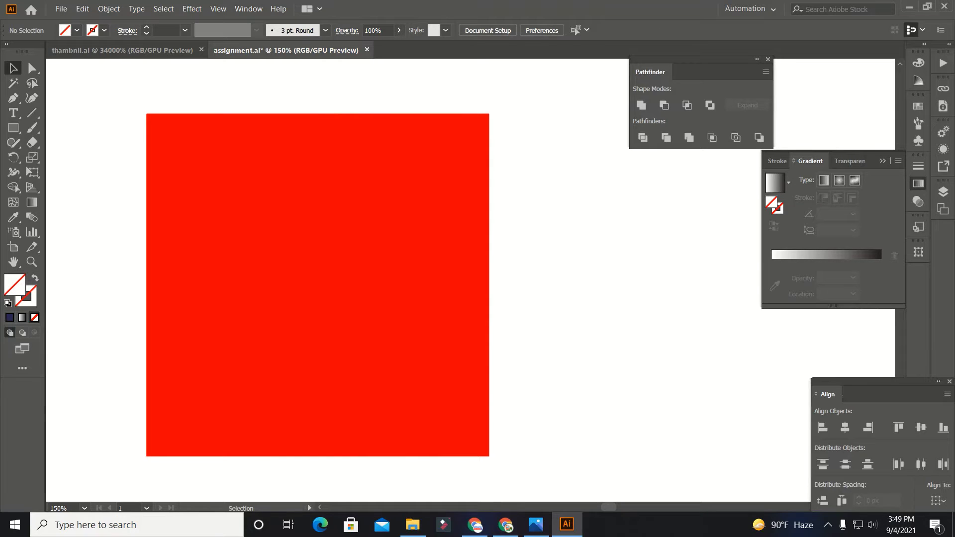
Step: Draw a straight vertical line through the centre of the red square, extending past its upper and lower edges
click(32, 113)
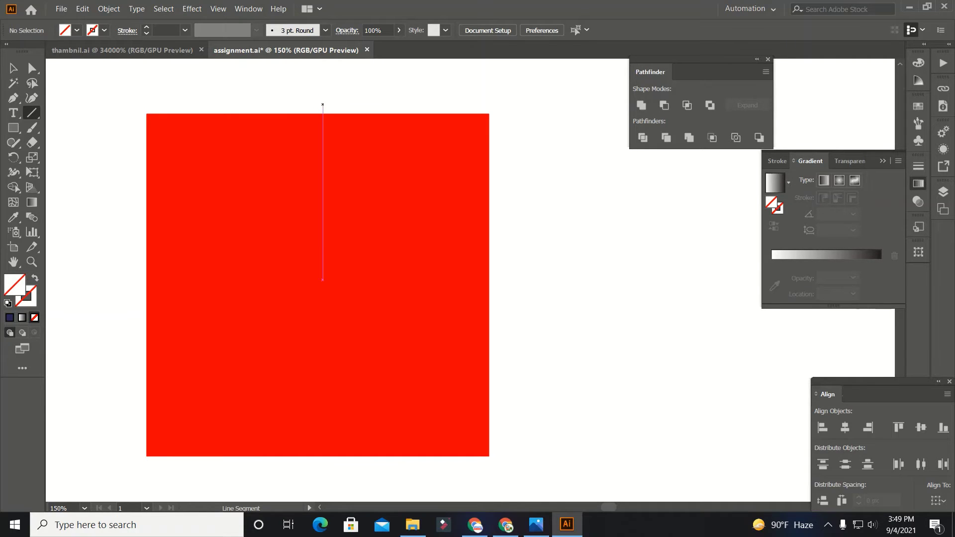
click(323, 105)
click(507, 298)
scroll(340, 249, up, 2)
scroll(342, 283, down, 1)
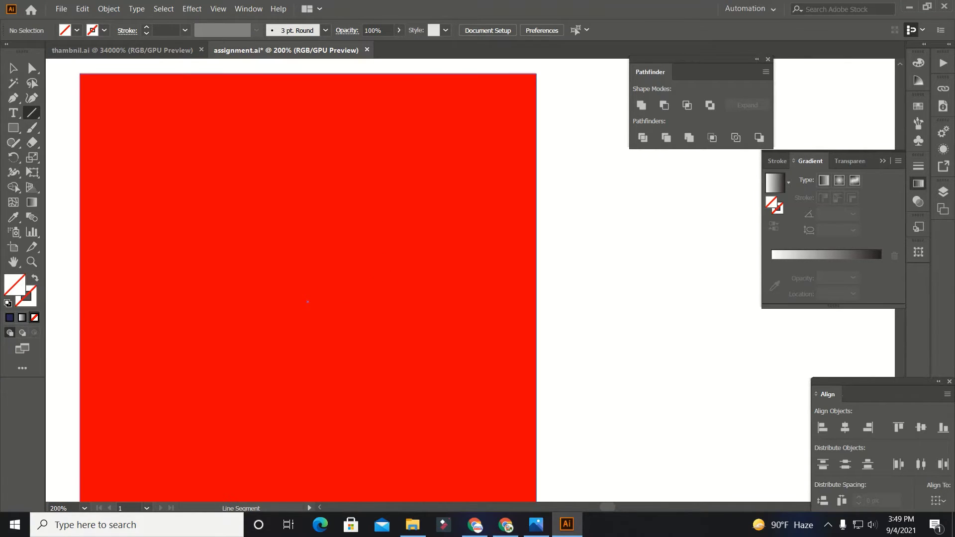
drag(307, 302, 308, 467)
scroll(314, 454, down, 4)
scroll(313, 460, down, 1)
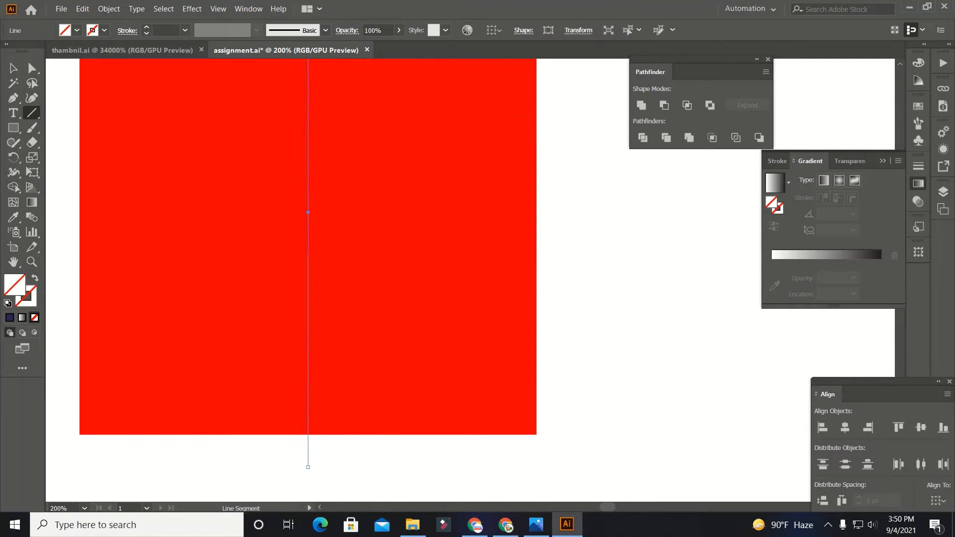
scroll(312, 467, down, 2)
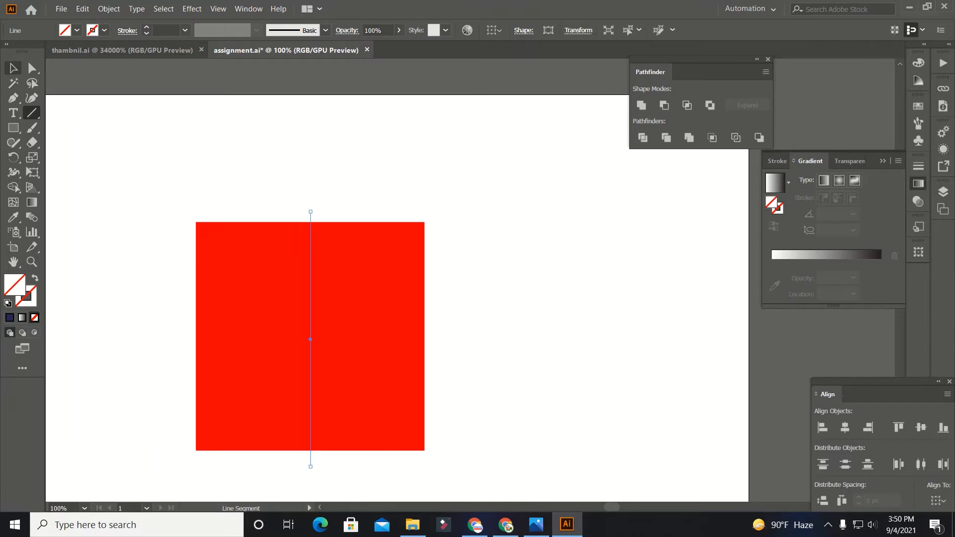
Step: Divide the red square along all the drawn lines with Pathfinder Divide and ungroup the resulting pieces
click(13, 69)
key(ctrl+a)
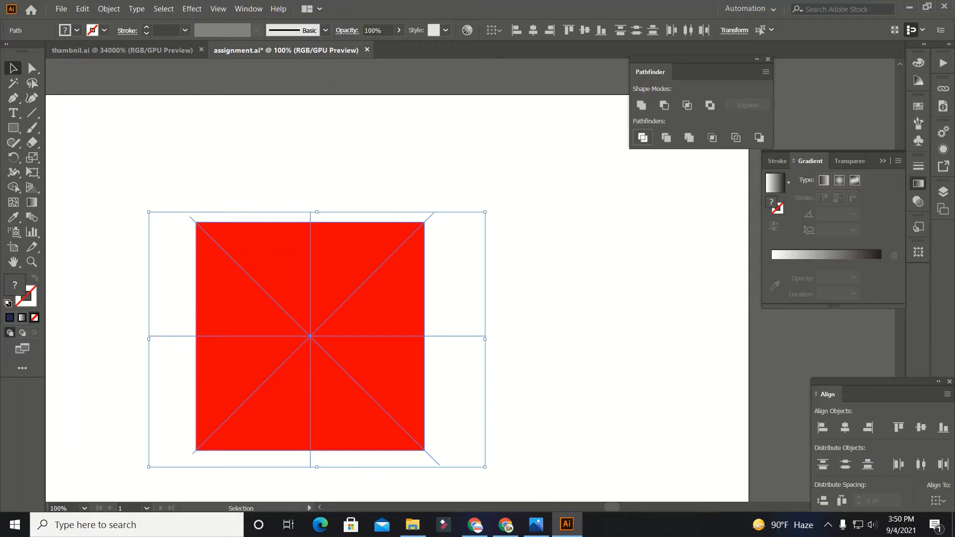
click(642, 138)
right_click(375, 270)
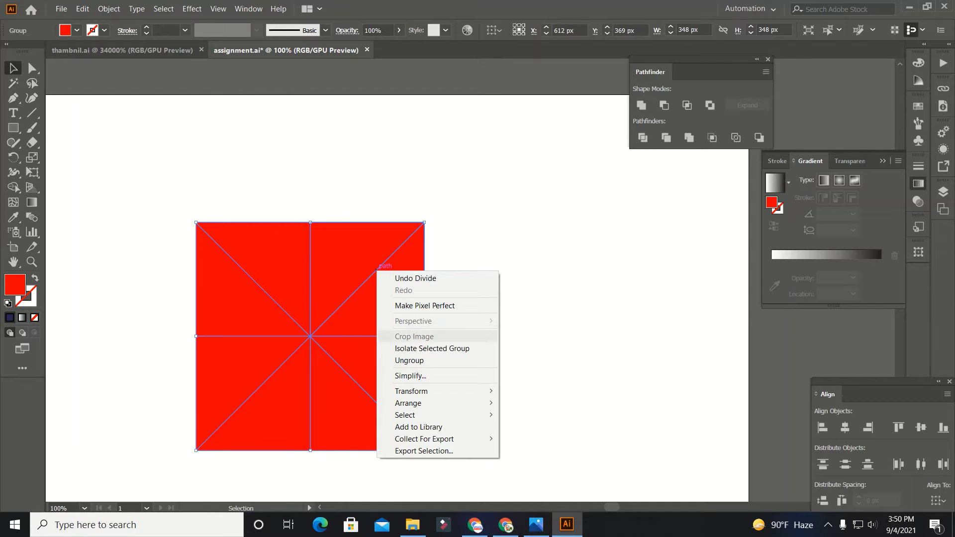
click(409, 361)
click(487, 323)
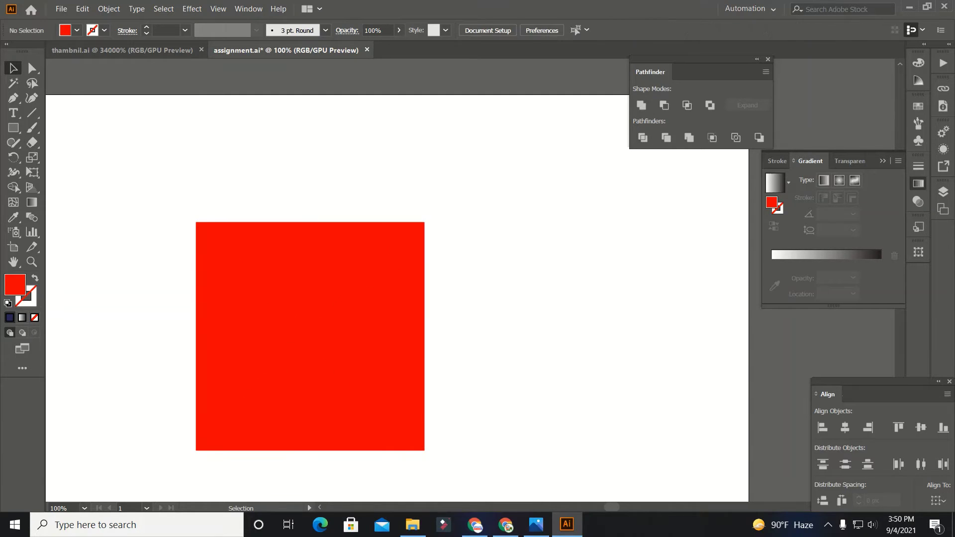
Step: Recolour the two upper triangles of the divided square yellow by sampling a palette swatch with the Eyedropper
scroll(447, 299, down, 2)
click(278, 205)
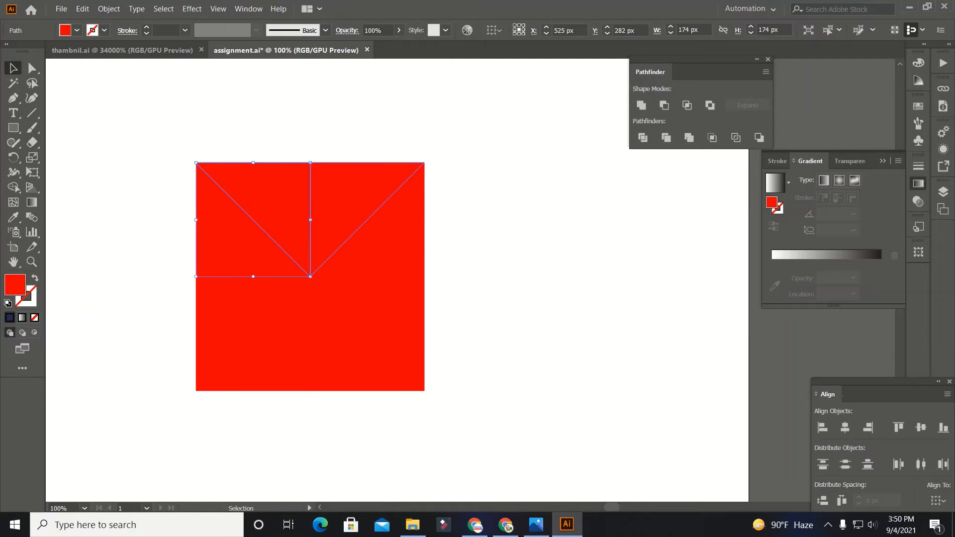
click(343, 130)
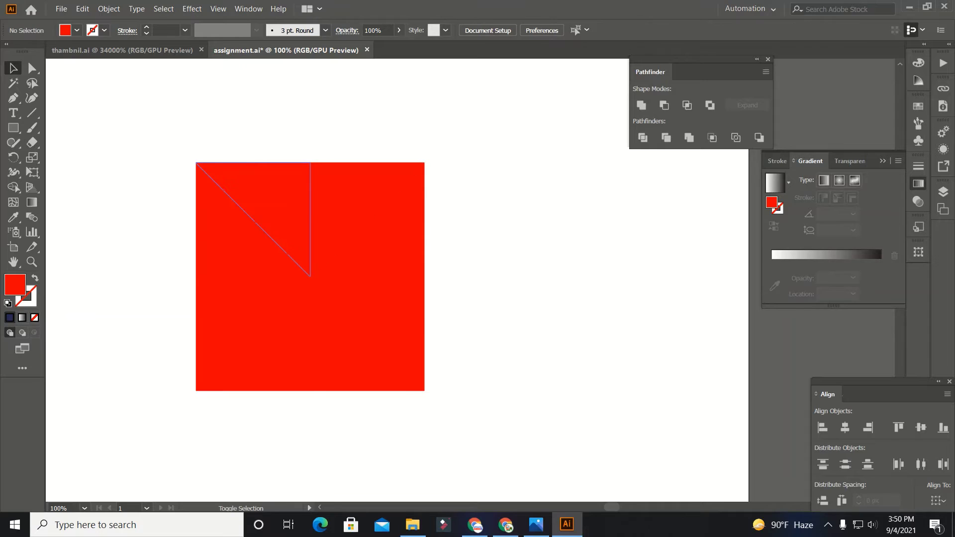
click(281, 204)
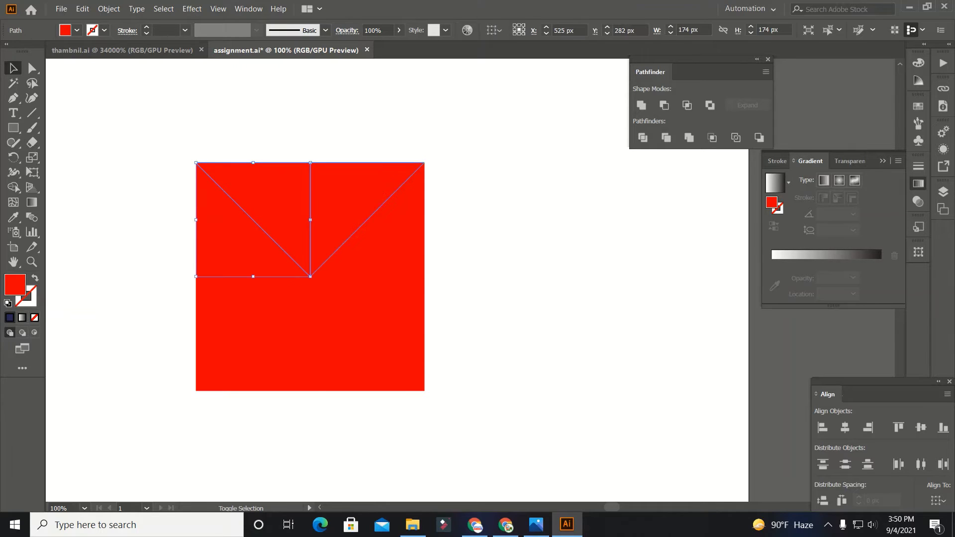
shift+click(343, 194)
click(13, 217)
scroll(464, 240, down, 3)
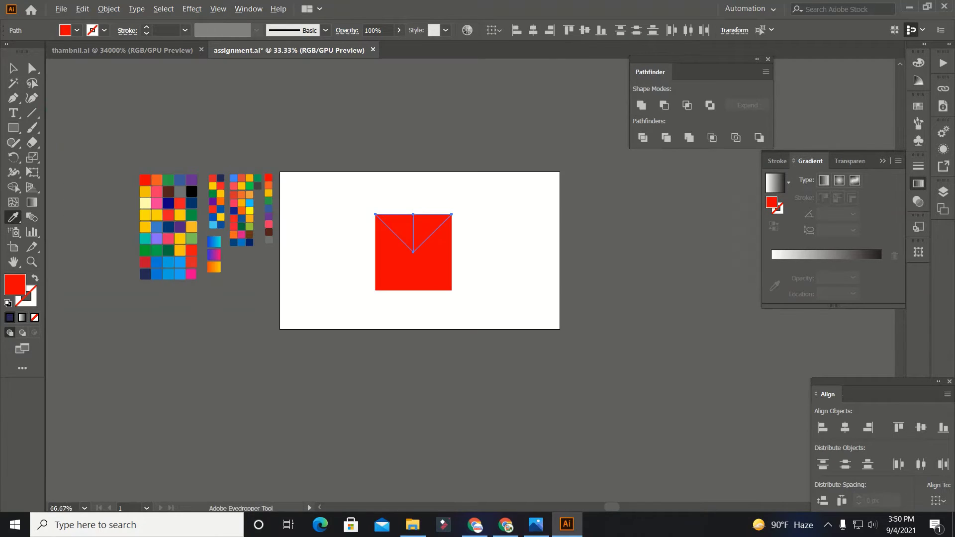
click(157, 215)
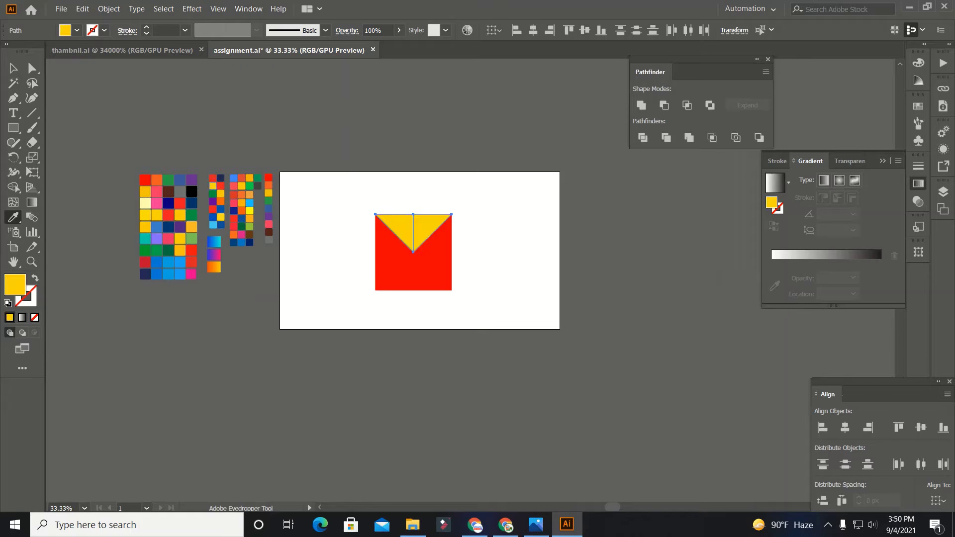
click(13, 68)
click(332, 229)
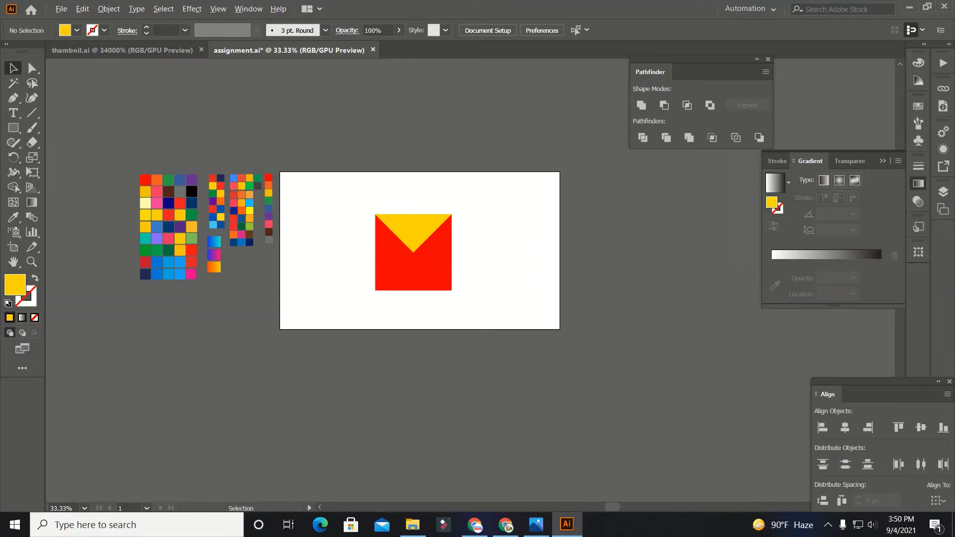
Step: Recolour the two lower triangles of the square dark navy by sampling a palette swatch with the Eyedropper
scroll(407, 264, up, 3)
click(480, 282)
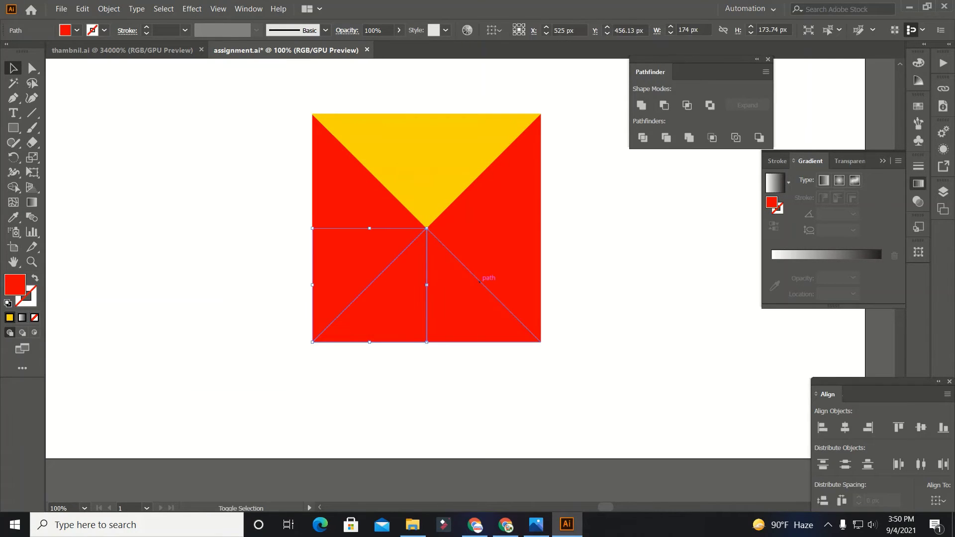
click(13, 218)
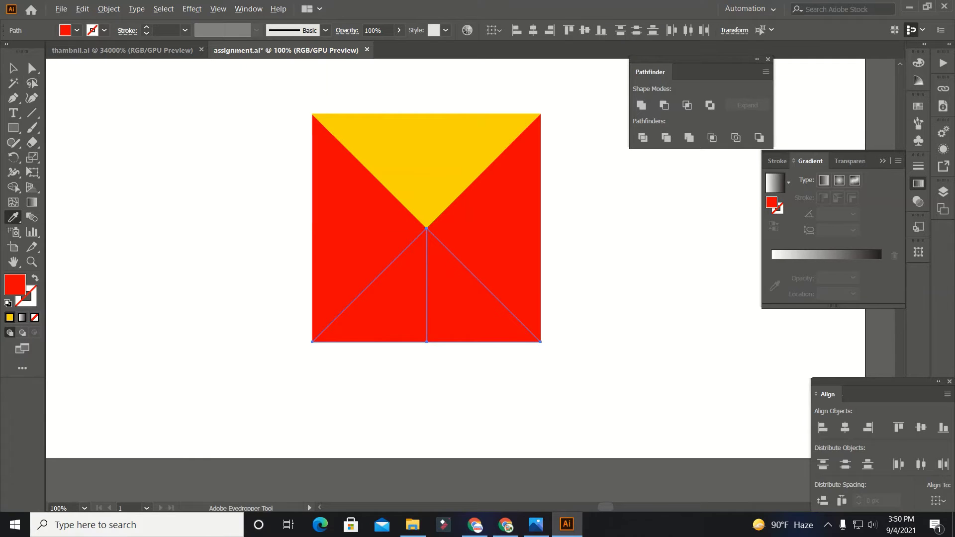
scroll(338, 222, down, 2)
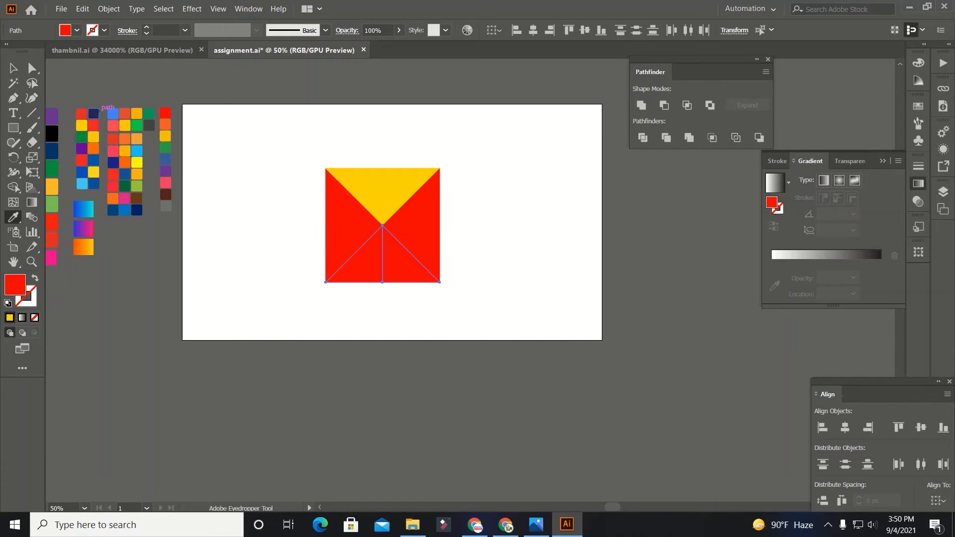
click(95, 114)
scroll(95, 114, up, 1)
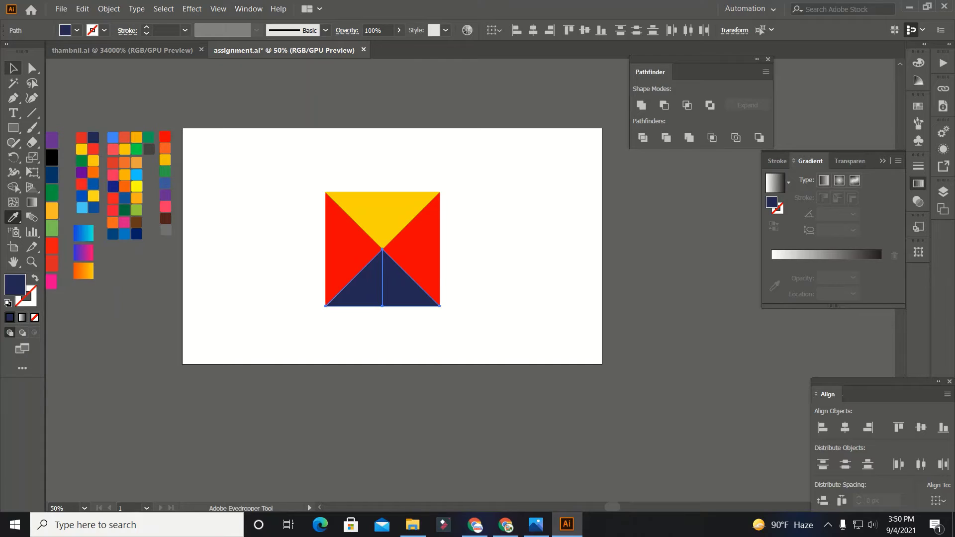
click(13, 68)
click(253, 159)
Step: Recolour the two triangles on the square's right side green by sampling a palette swatch with the Eyedropper
scroll(437, 263, up, 1)
shift+click(417, 267)
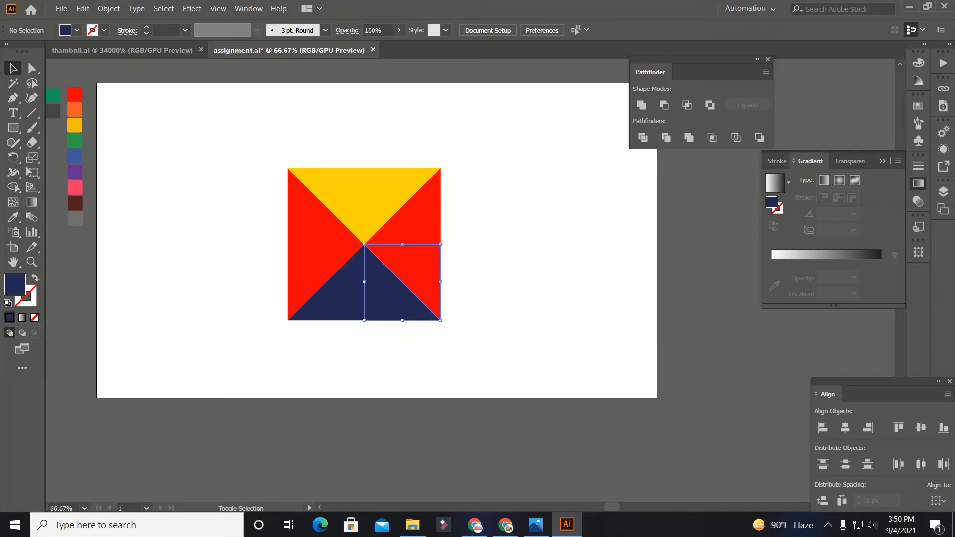
shift+click(415, 222)
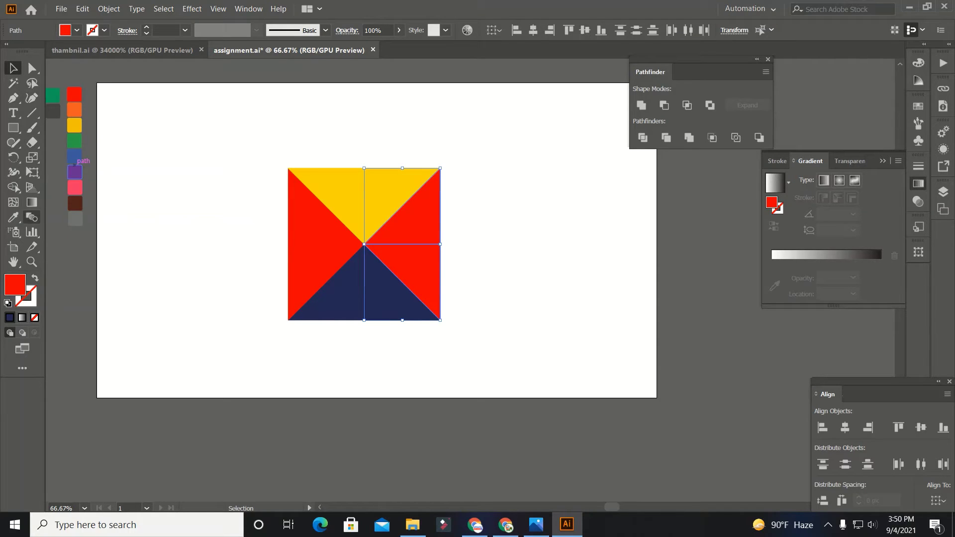
click(13, 217)
click(74, 141)
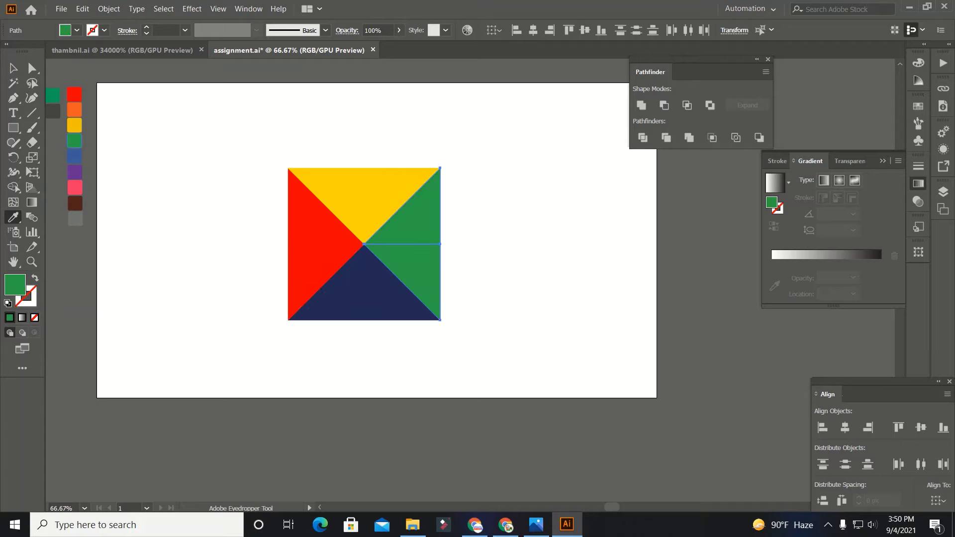
scroll(347, 191, down, 1)
scroll(384, 158, down, 1)
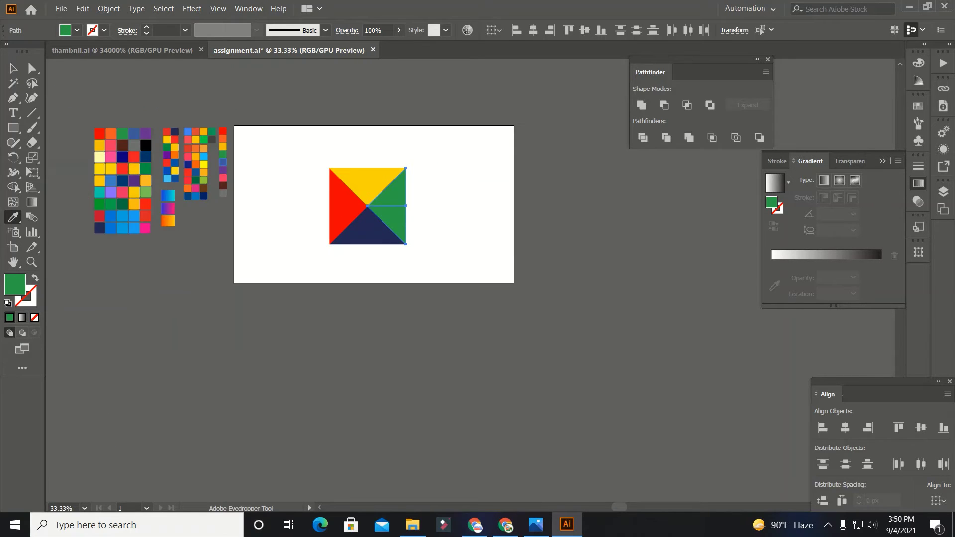
Step: Recolour the two triangles on the square's right side light blue by sampling a palette swatch with the Eyedropper
scroll(165, 162, up, 2)
click(211, 101)
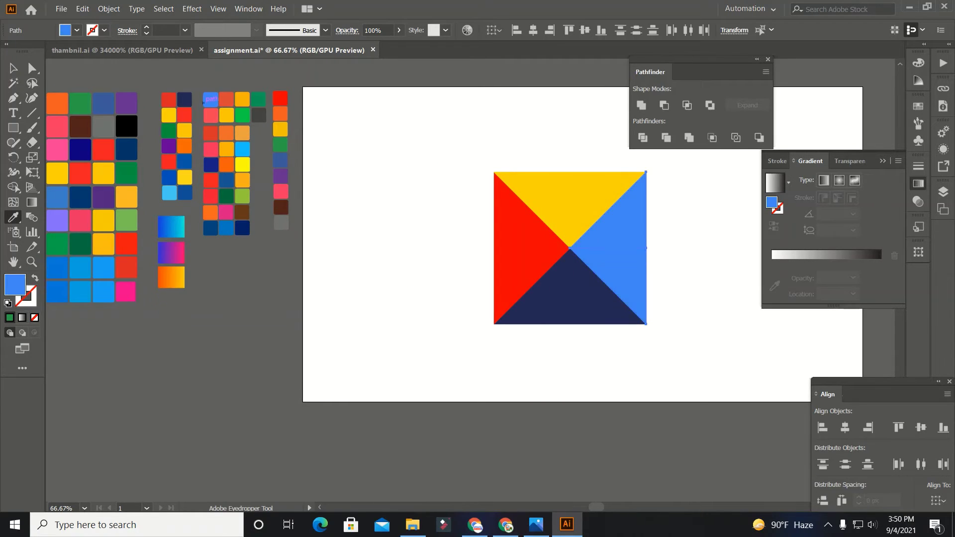
scroll(205, 100, up, 1)
click(14, 68)
click(336, 167)
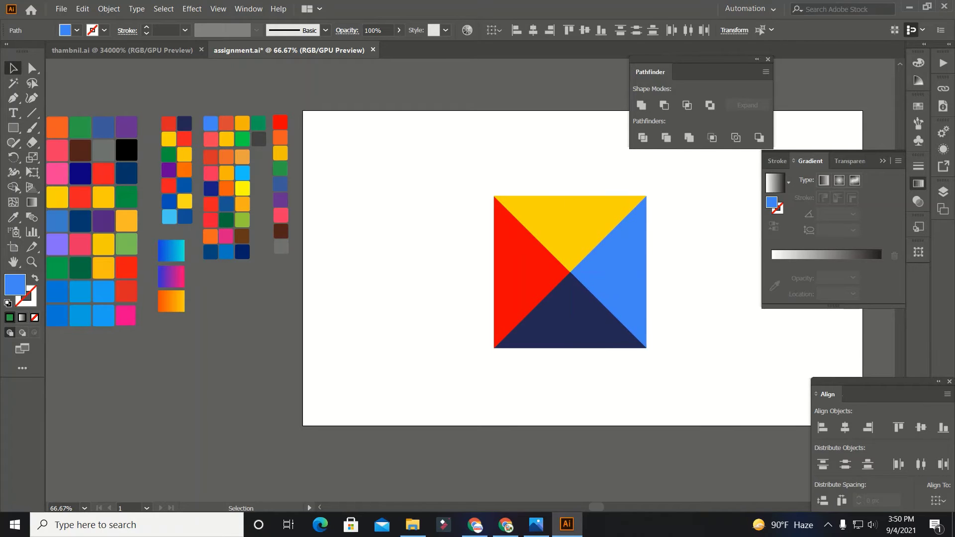
scroll(337, 167, down, 2)
scroll(494, 187, up, 2)
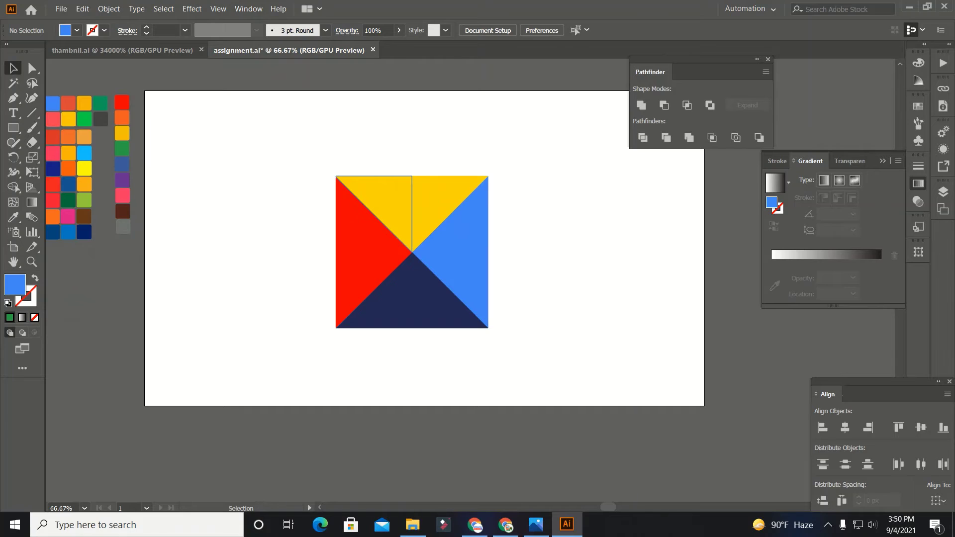
click(389, 201)
shift+click(359, 223)
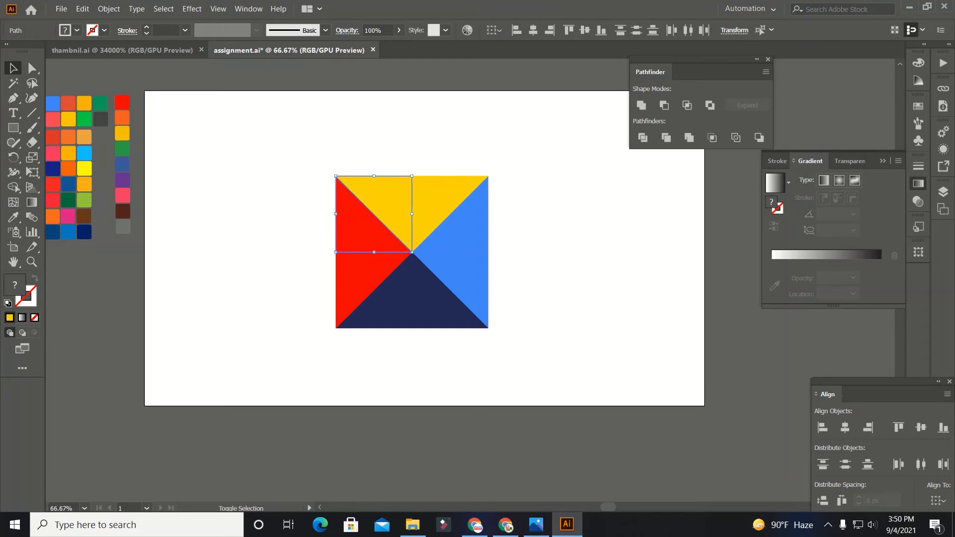
key(i)
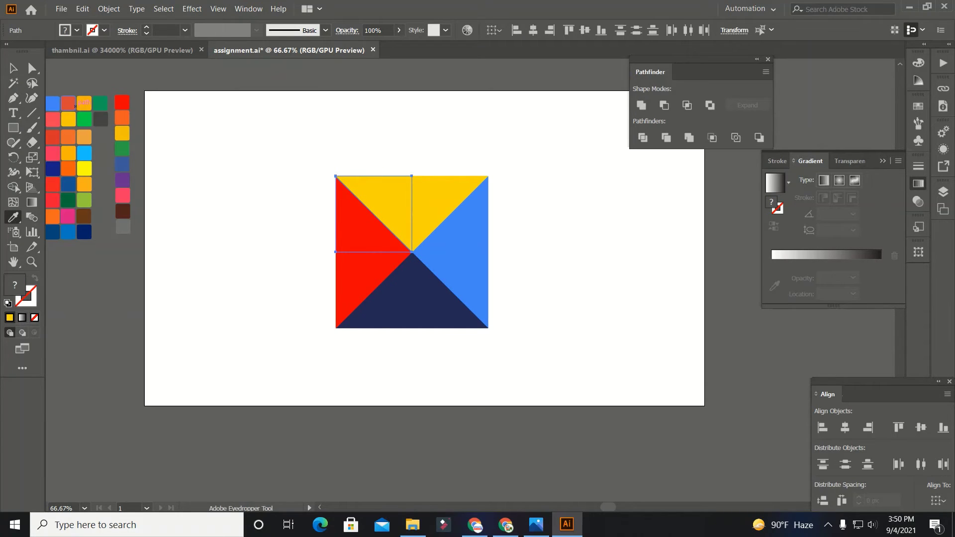
click(13, 68)
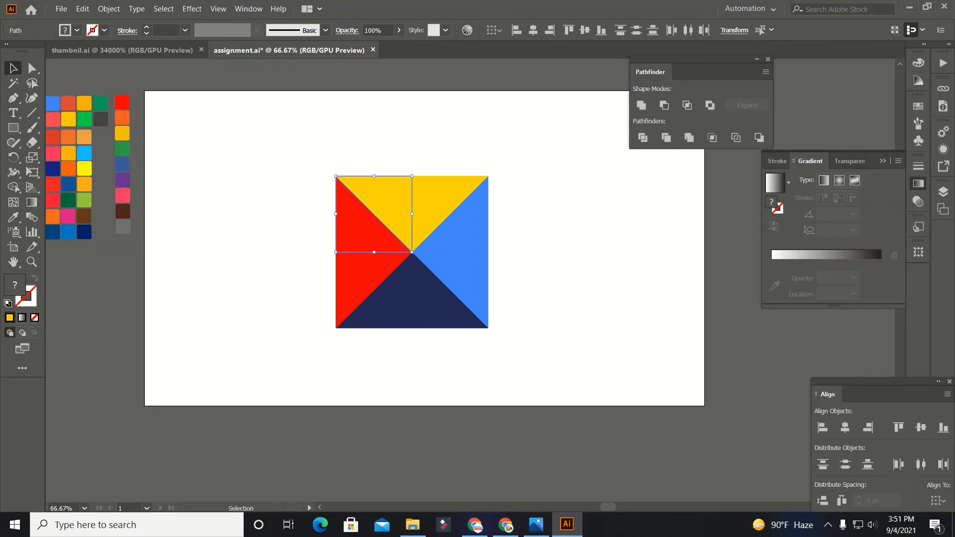
click(243, 169)
Step: Duplicate the whole four-colour square and place the copy to the right of the original
scroll(316, 163, down, 2)
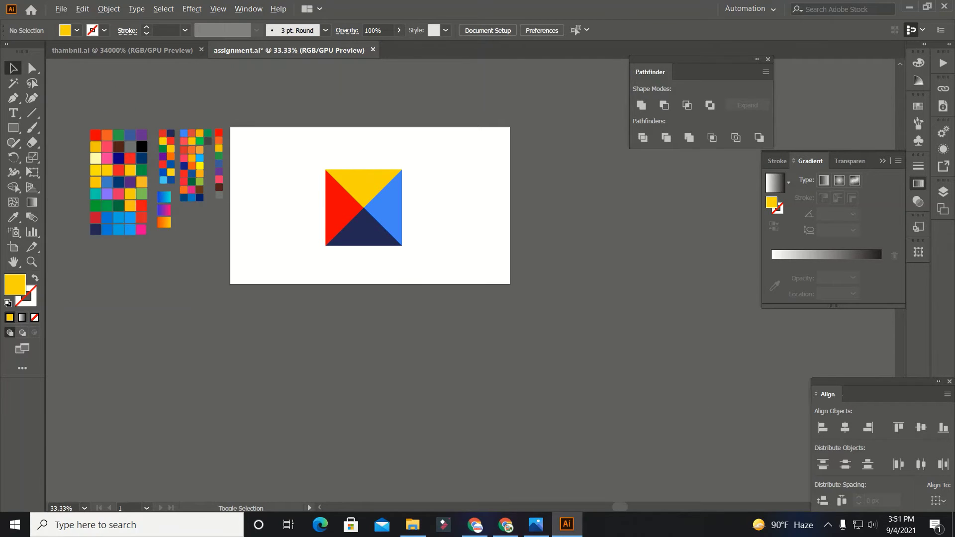
drag(306, 157, 387, 224)
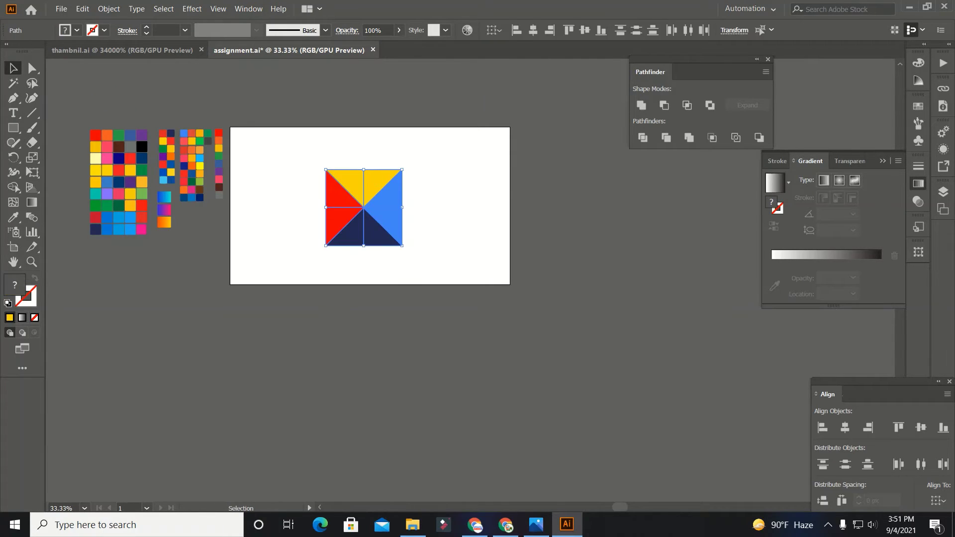
click(464, 202)
drag(464, 202, 313, 225)
drag(388, 206, 467, 205)
click(475, 261)
Step: Nudge the copied square left until it sits flush against the original square's right edge
scroll(475, 262, up, 1)
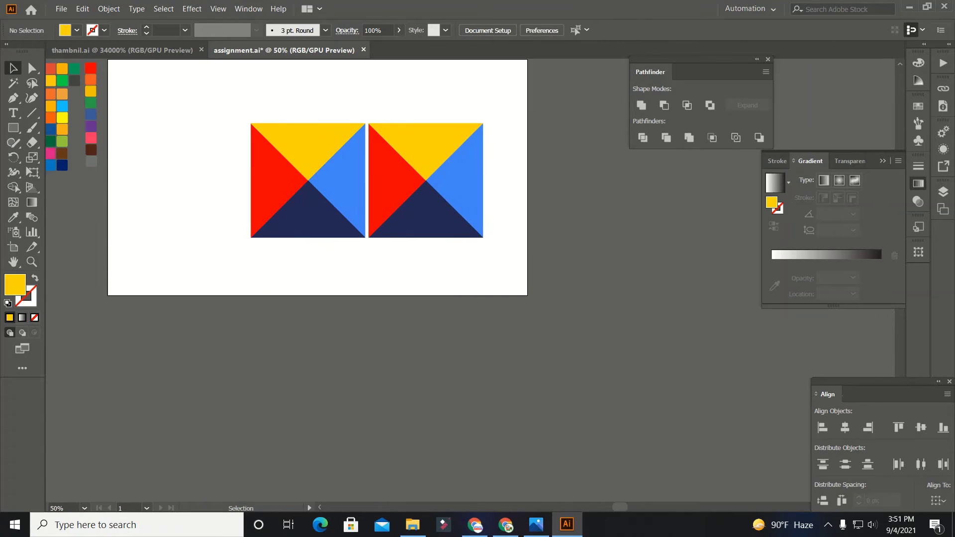
drag(526, 165, 402, 196)
key(Left)
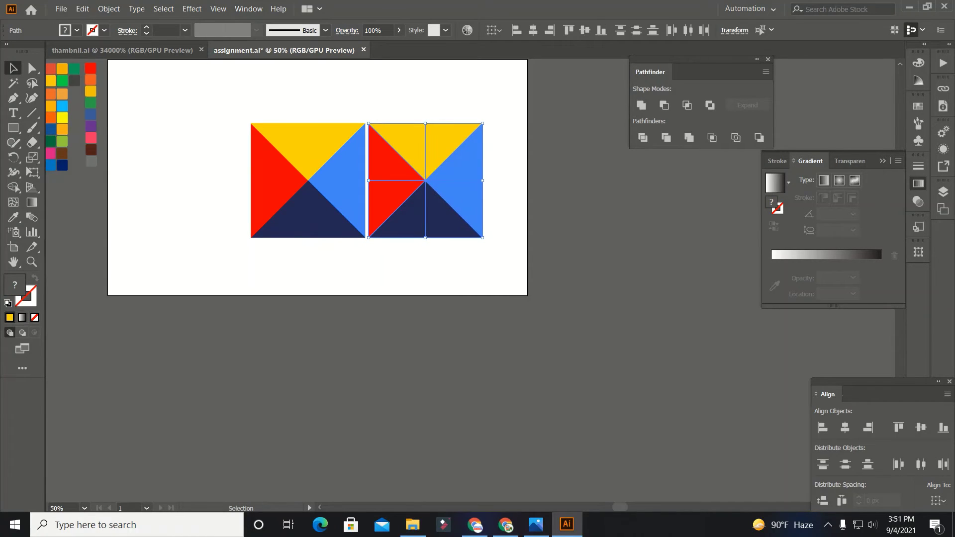
mouse_move(441, 91)
mouse_down()
mouse_move(475, 123)
mouse_move(489, 214)
mouse_up()
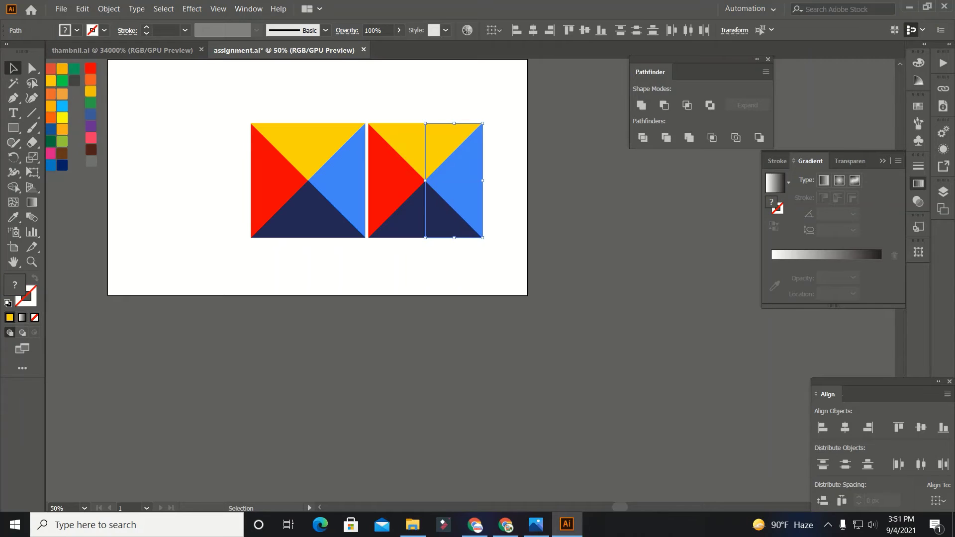
mouse_move(427, 108)
mouse_down()
mouse_move(384, 174)
mouse_move(382, 209)
mouse_up()
key(Left)
key(Left)
key(Left)
key(Left)
key(Left)
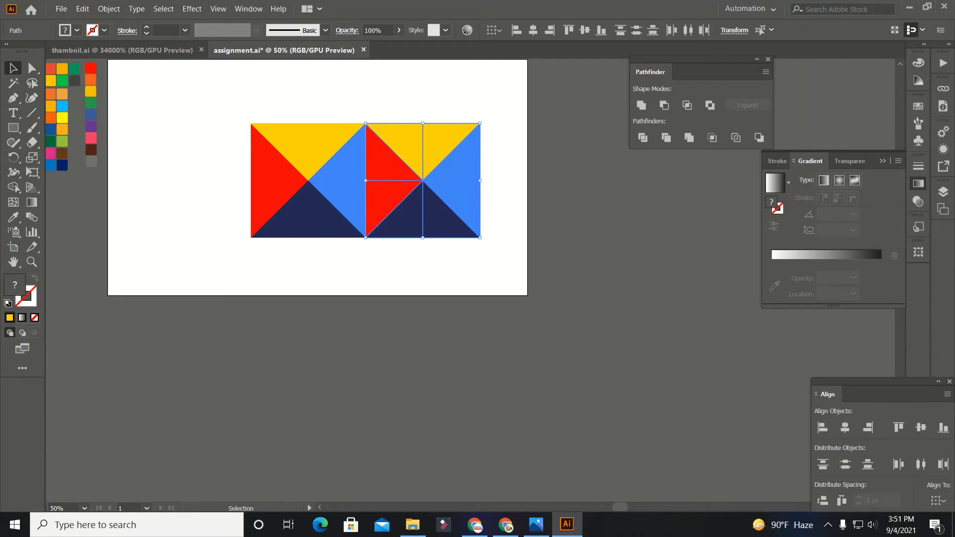
Step: Duplicate the pair of squares to the right to form a row of four squares
key(ctrl+shift+a)
key(ctrl+a)
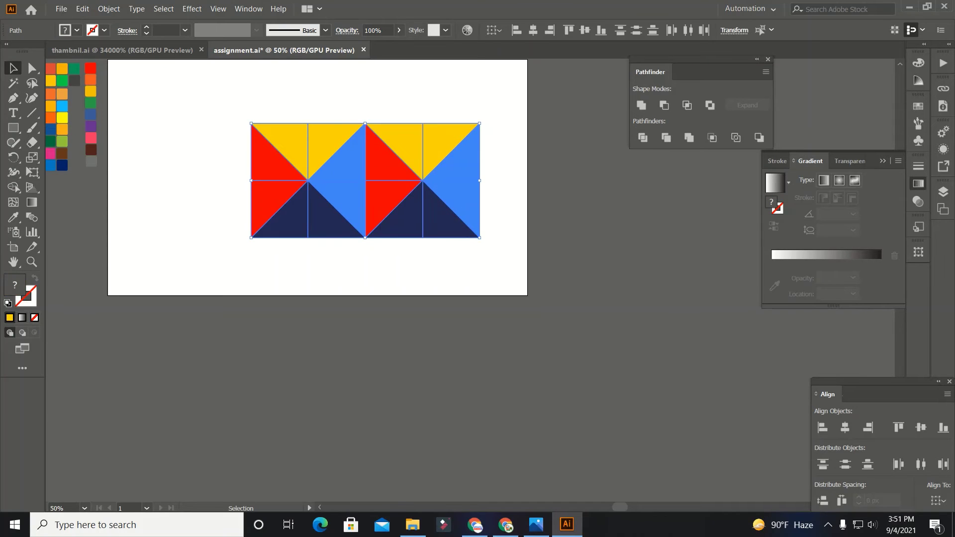
scroll(365, 189, up, 2)
scroll(322, 203, down, 2)
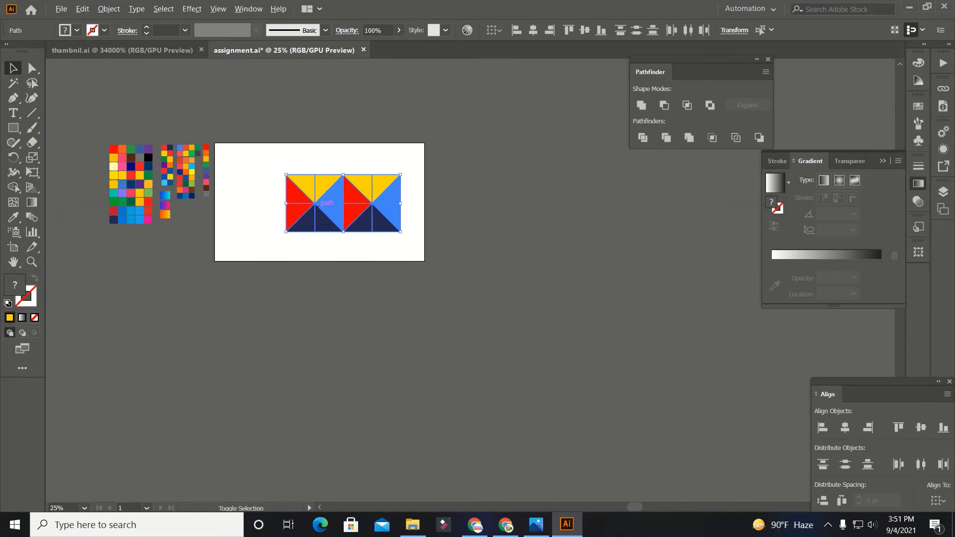
drag(335, 198, 450, 198)
scroll(440, 206, up, 3)
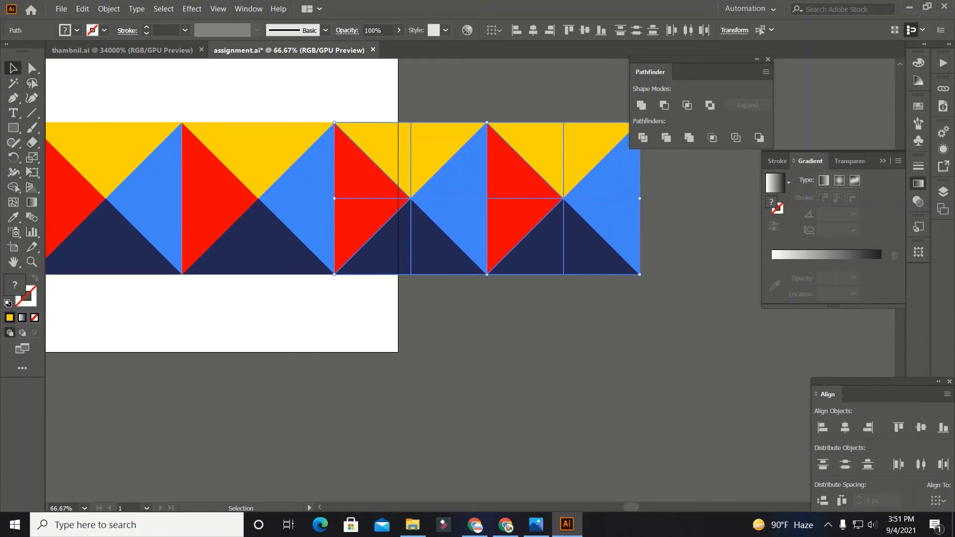
Step: Nudge the copied pair of squares into exact alignment with the edge of the first pair
key(Right)
key(Right)
key(Right)
key(Left)
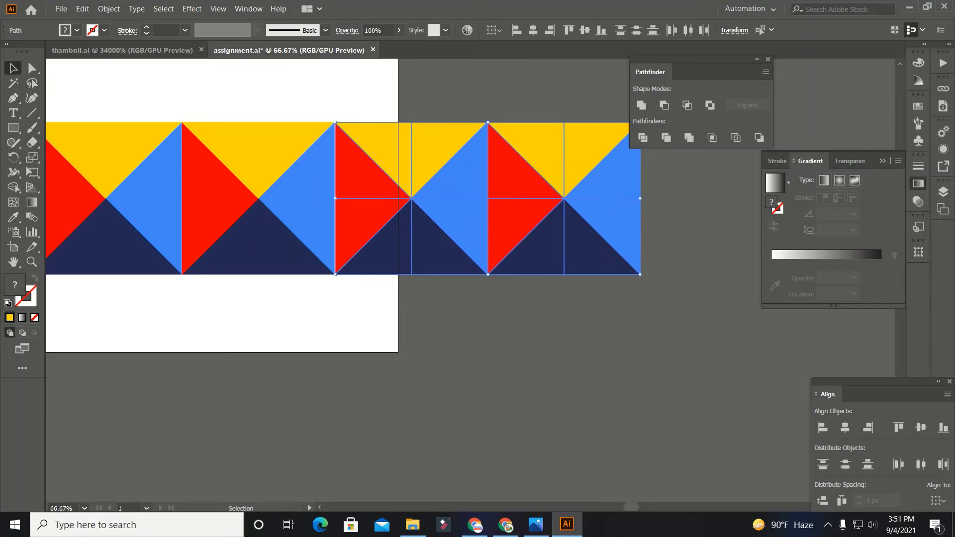
key(Left)
key(Up)
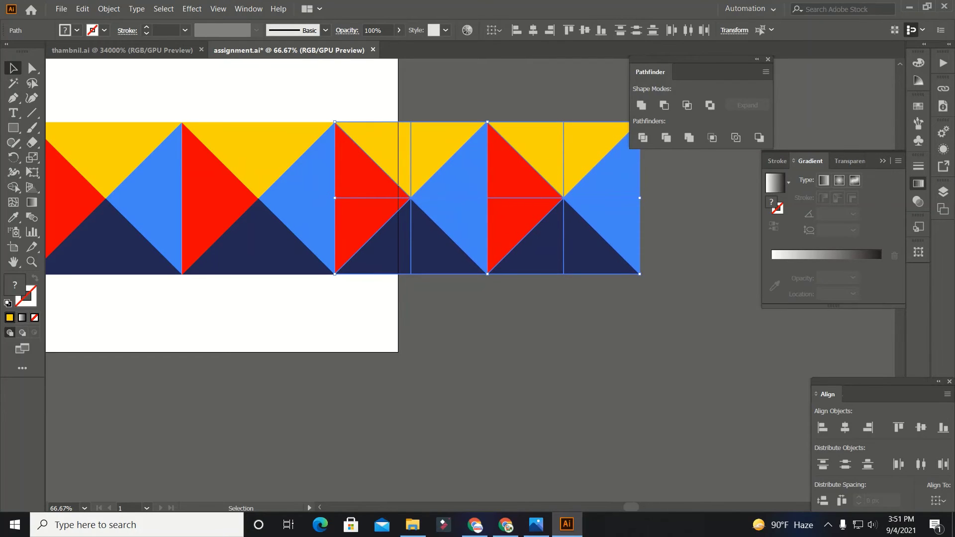
click(486, 318)
scroll(485, 318, down, 1)
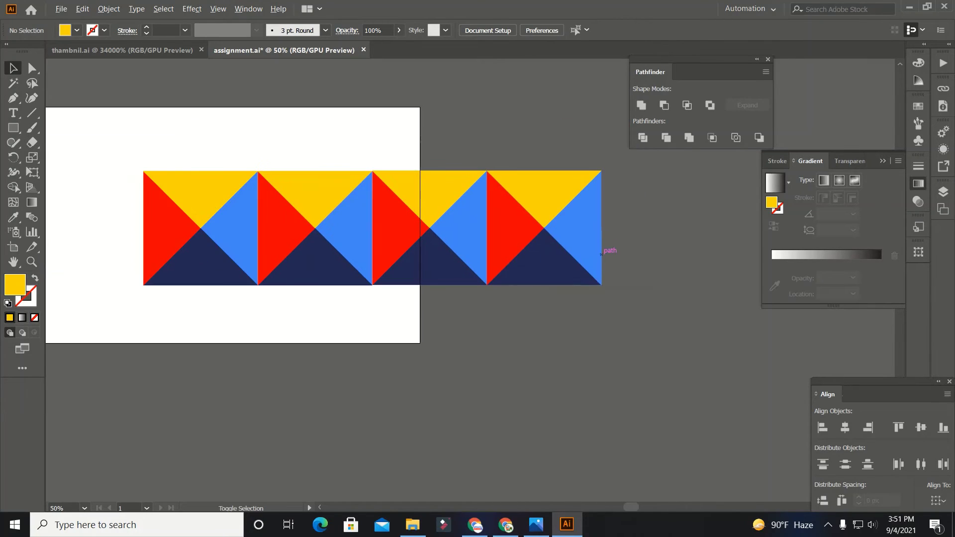
drag(646, 226, 404, 240)
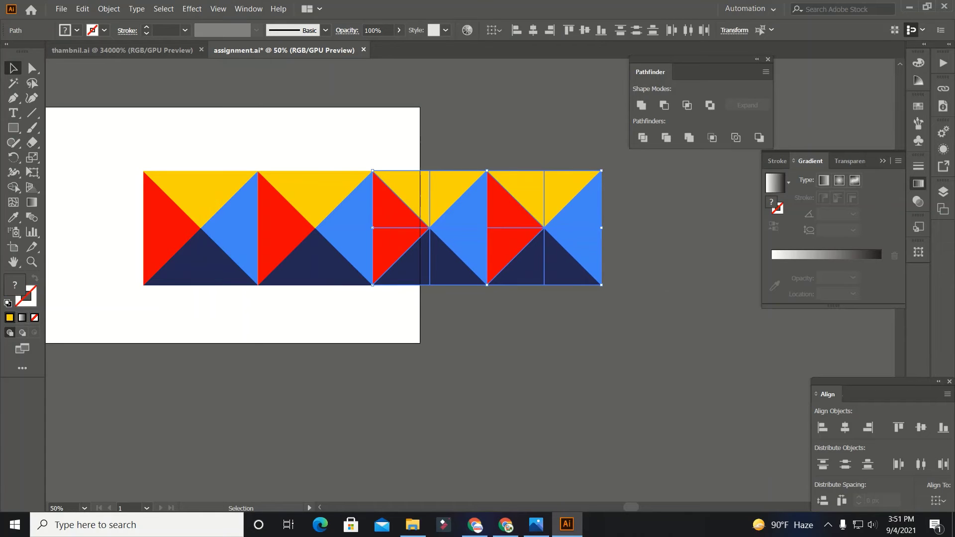
key(Left)
click(639, 274)
Step: Scale the row of four squares down to fit the artboard's width and duplicate it directly below as a second row
drag(103, 159, 428, 182)
scroll(591, 242, down, 2)
scroll(468, 247, up, 1)
click(538, 276)
scroll(538, 278, up, 1)
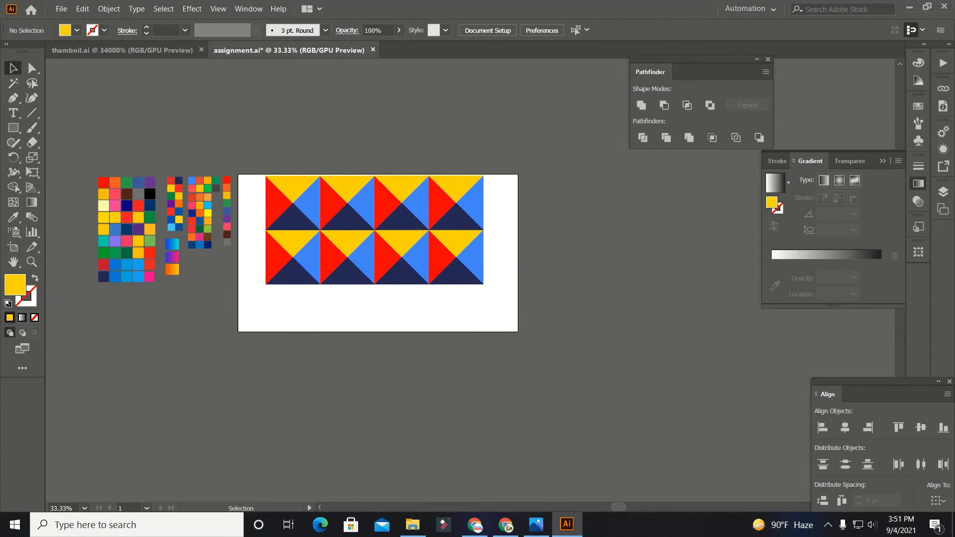
scroll(378, 265, up, 1)
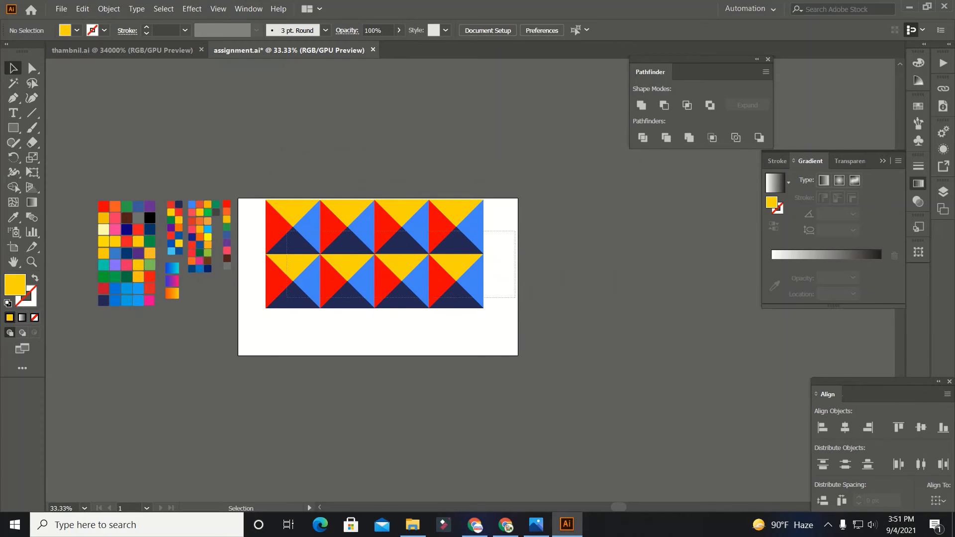
Step: Duplicate the two rows of squares directly below to build a four-by-four block
drag(515, 230, 467, 204)
click(259, 302)
drag(411, 237, 374, 362)
click(517, 397)
scroll(507, 348, up, 1)
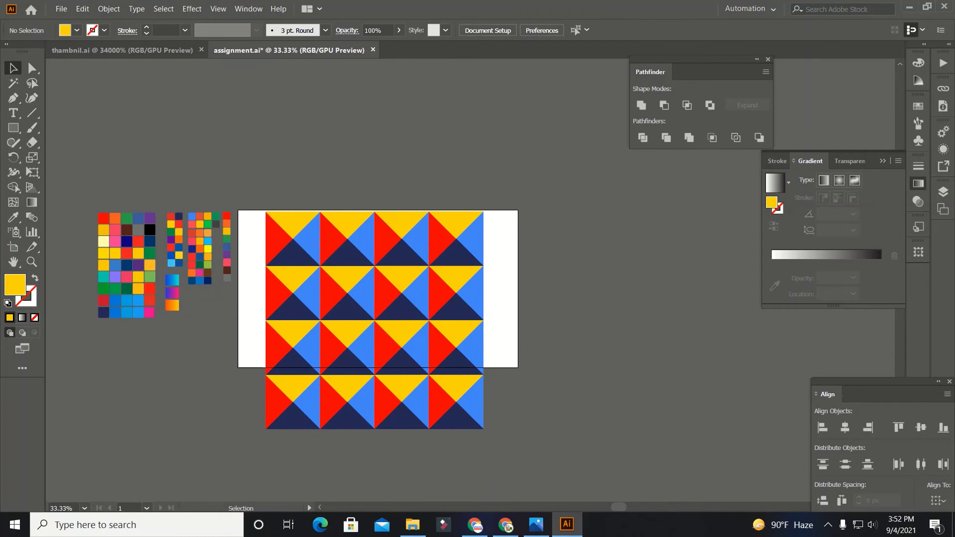
Step: Duplicate the four-by-four block to the right to extend the pattern to eight columns
drag(500, 436, 416, 205)
click(517, 397)
drag(274, 194, 274, 195)
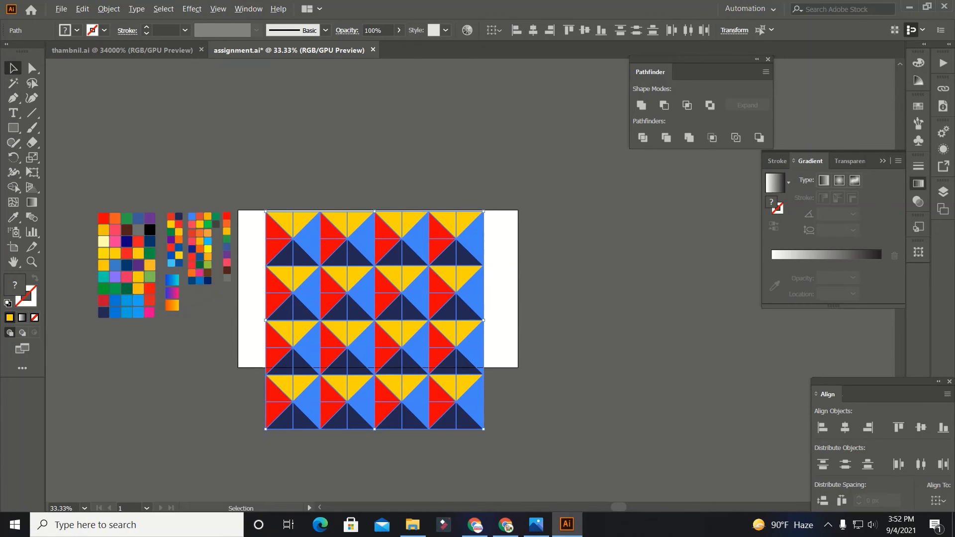
drag(415, 301, 633, 301)
key(ctrl+shift+a)
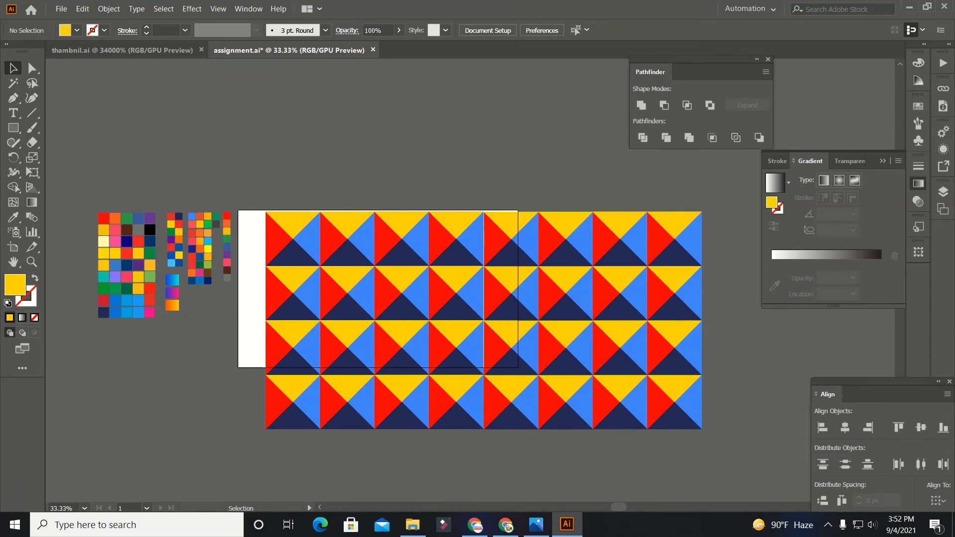
drag(344, 240, 345, 240)
scroll(746, 292, up, 2)
scroll(746, 271, down, 1)
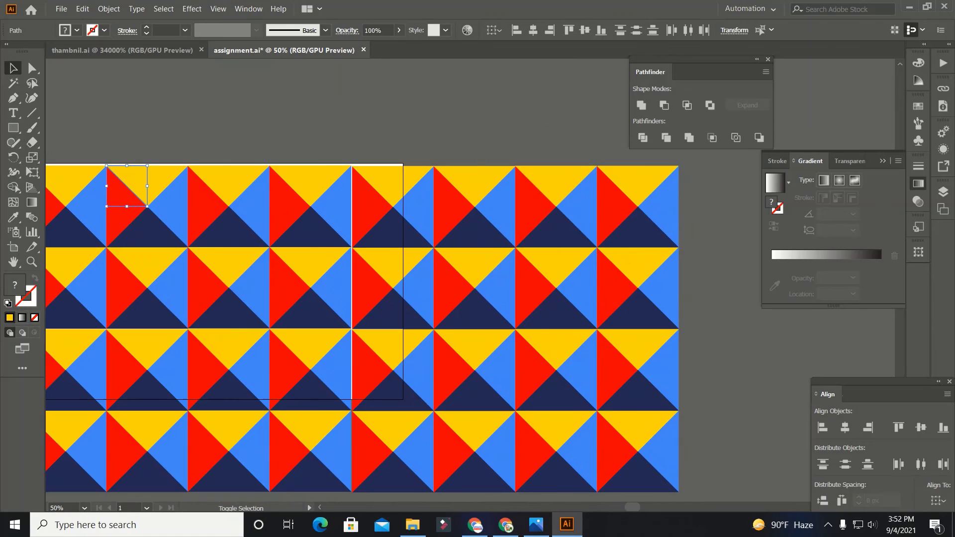
drag(511, 219, 659, 352)
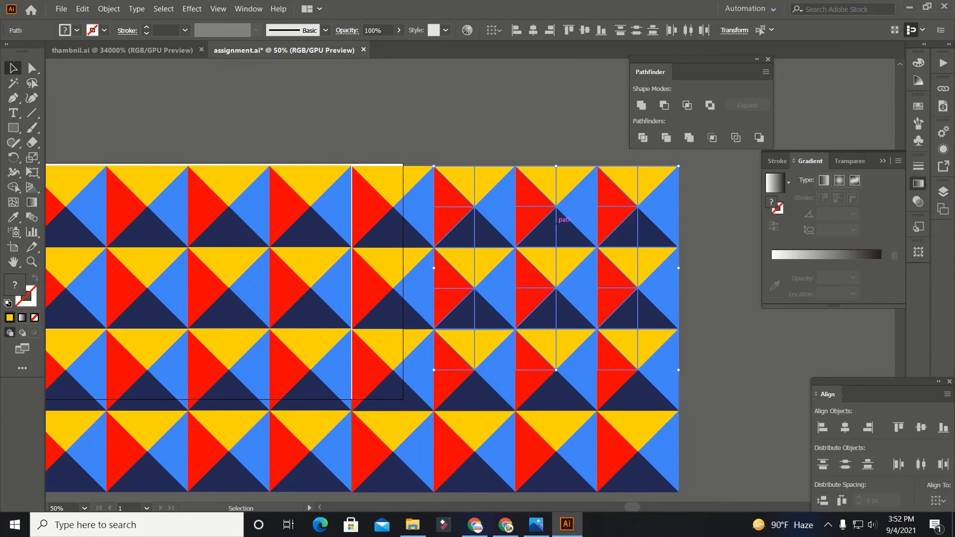
click(456, 129)
scroll(456, 130, down, 1)
scroll(457, 130, down, 1)
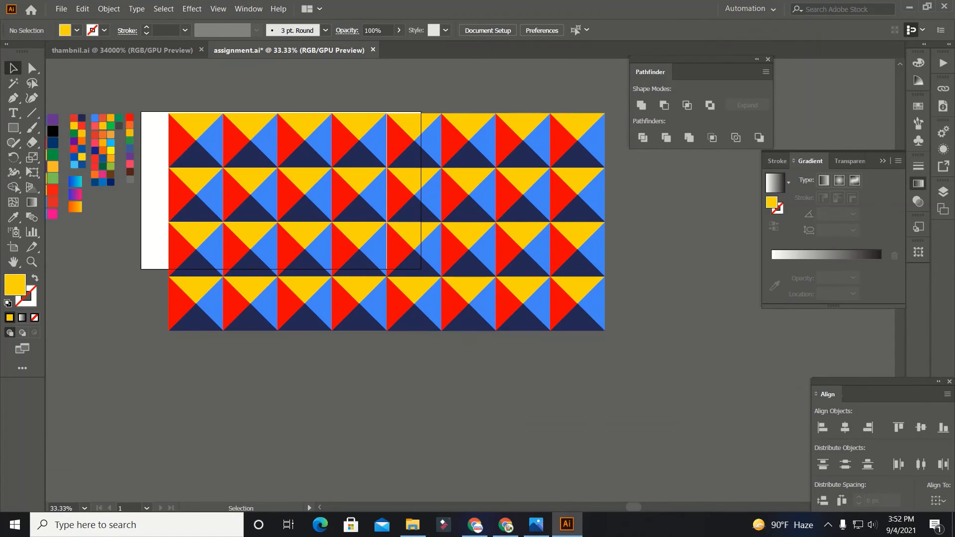
drag(446, 142, 589, 292)
key(ctrl+shift+a)
drag(400, 86, 636, 303)
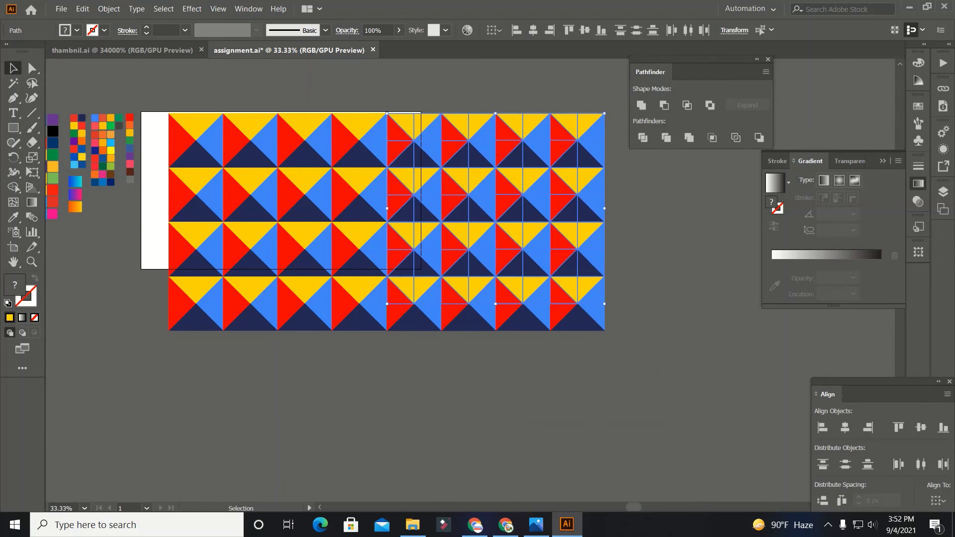
click(620, 285)
Step: Shift the right four-by-four block against the left one to close the thin gap between them
scroll(620, 284, up, 1)
scroll(621, 277, up, 1)
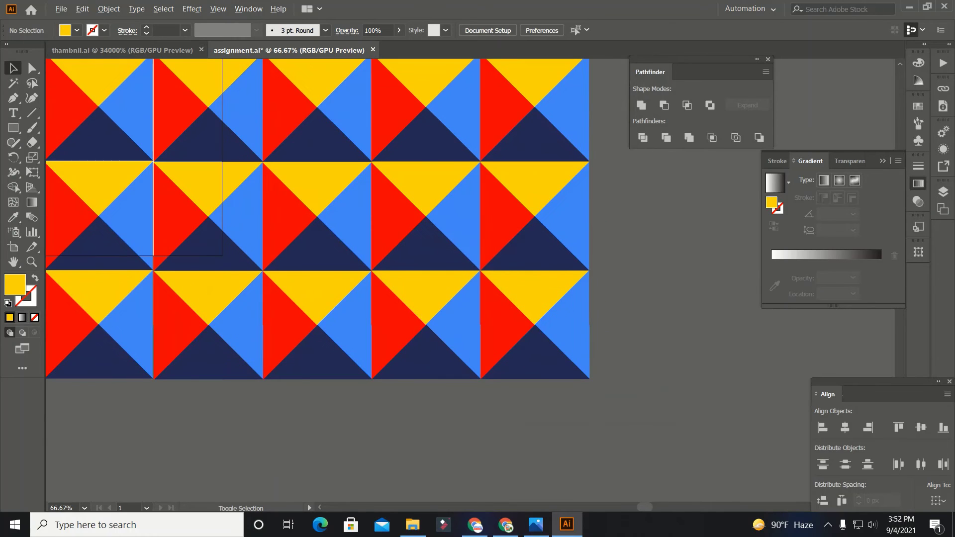
scroll(620, 276, down, 2)
scroll(621, 277, up, 3)
scroll(620, 276, up, 1)
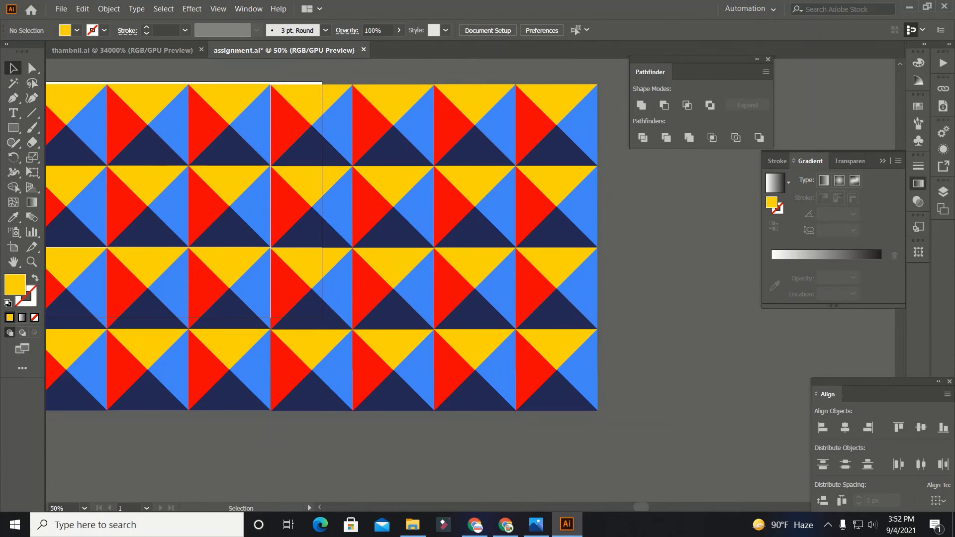
scroll(620, 277, up, 3)
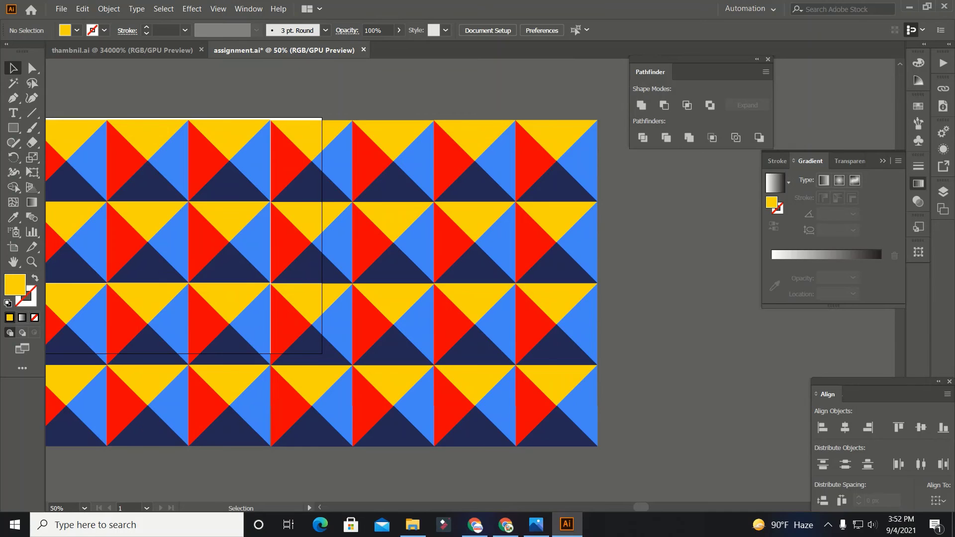
drag(300, 85, 583, 456)
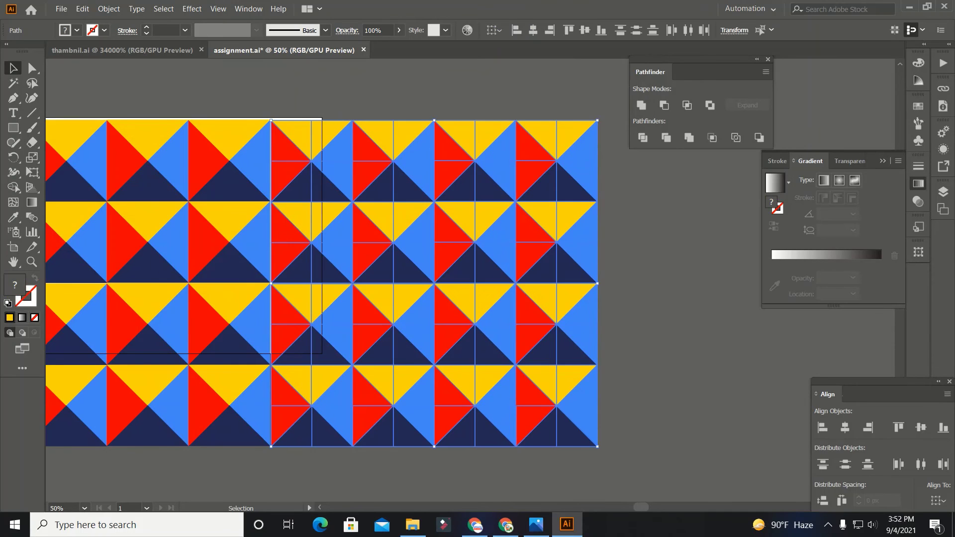
click(679, 443)
scroll(679, 442, down, 1)
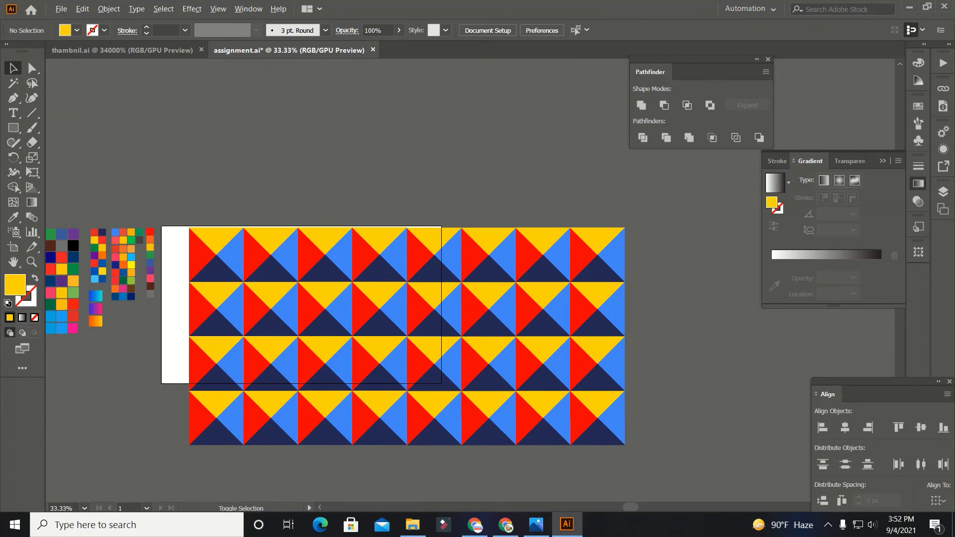
Step: Group all the squares of the eight-by-four pattern into one object
drag(198, 188, 467, 336)
drag(751, 478, 751, 478)
right_click(476, 343)
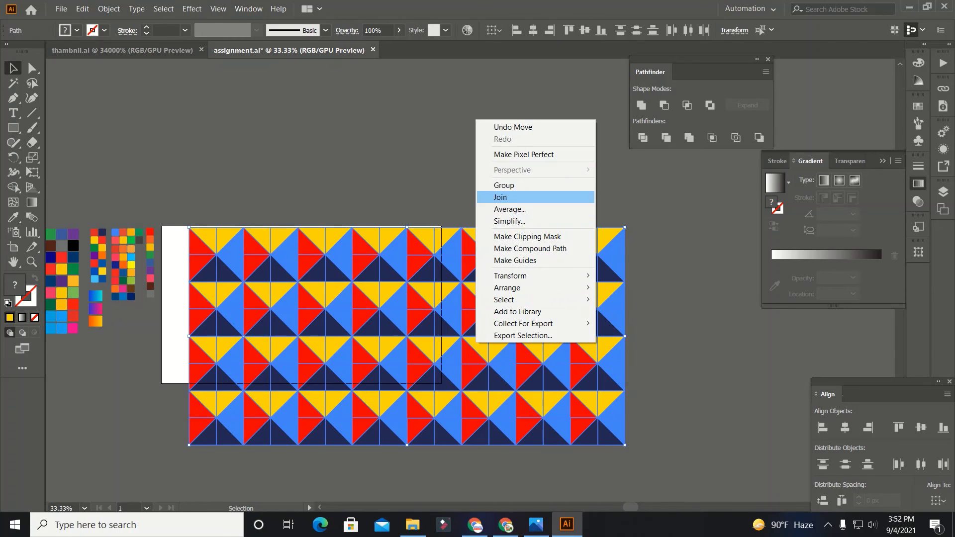
click(503, 185)
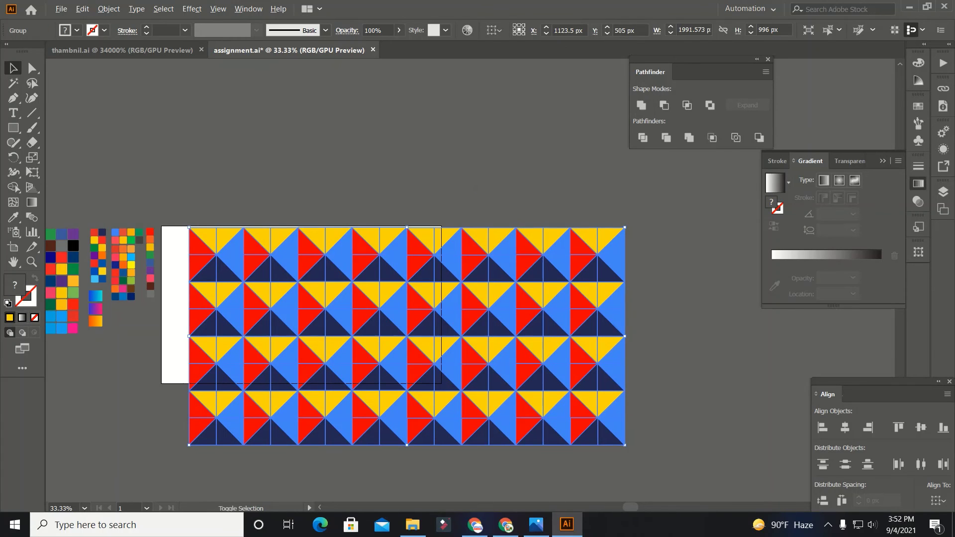
Step: Scale the grouped pattern down proportionally to about 1296 by 648 px and place it over the artboard, centred vertically
drag(625, 445, 572, 399)
drag(510, 370, 416, 338)
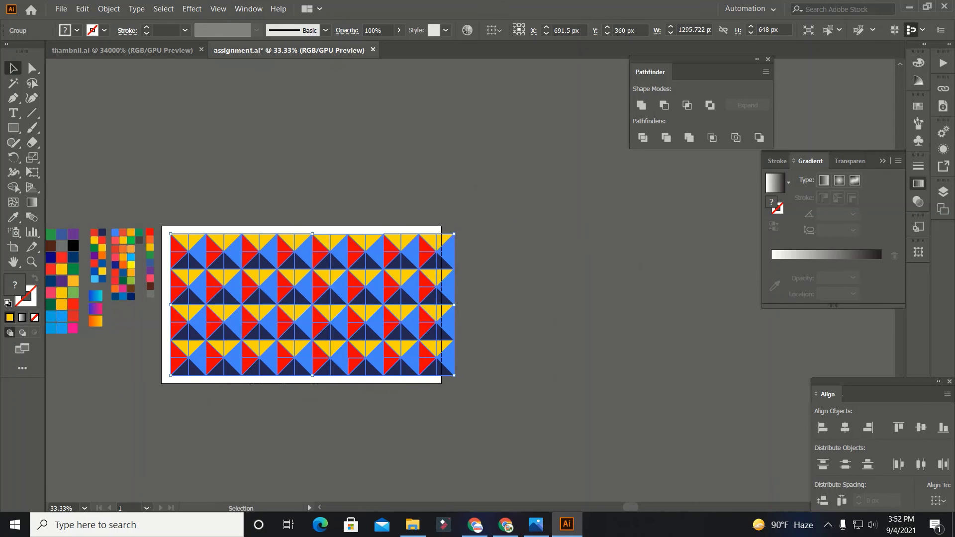
scroll(416, 343, down, 1)
scroll(316, 344, up, 2)
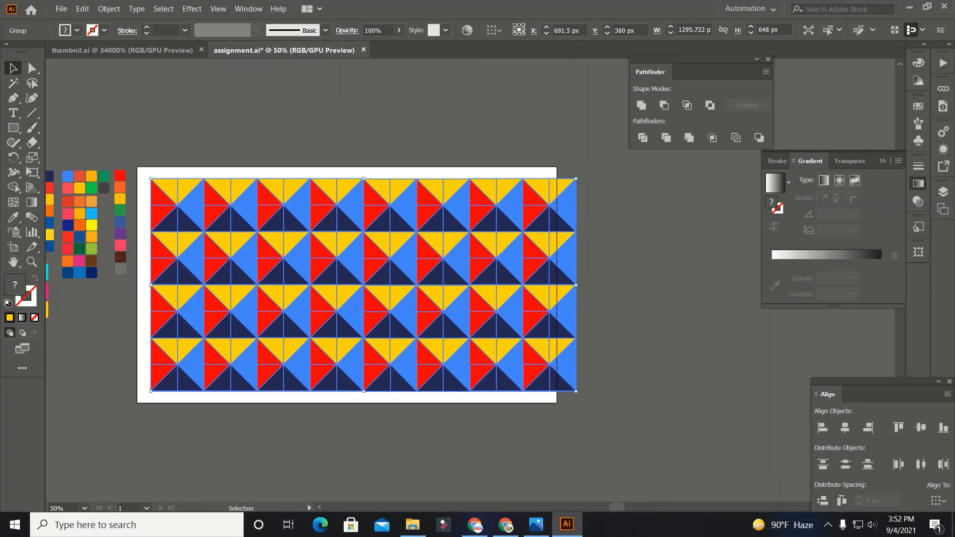
drag(314, 340, 348, 337)
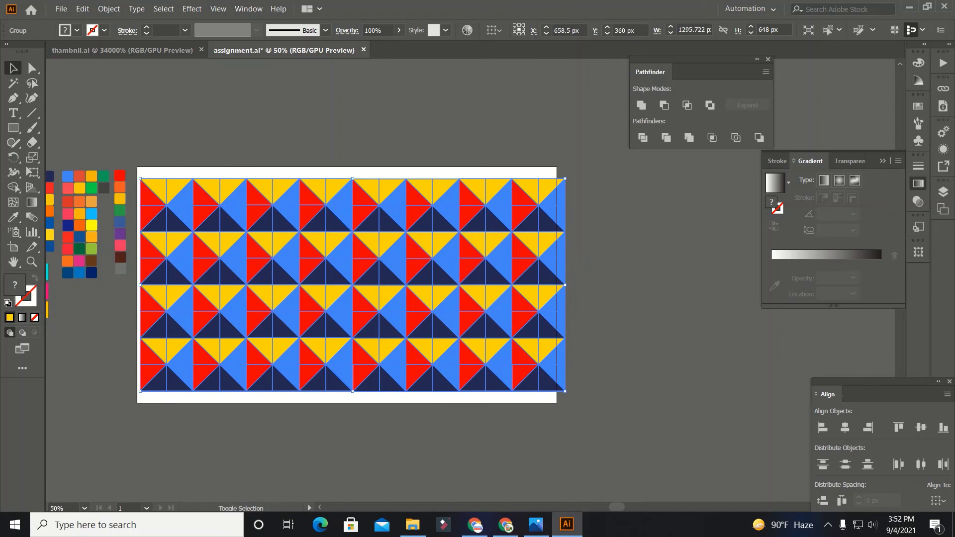
Step: Shrink the pattern proportionally to about 1159 by 580 px so it fits inside the artboard
drag(565, 392, 498, 362)
click(597, 343)
scroll(596, 343, up, 8)
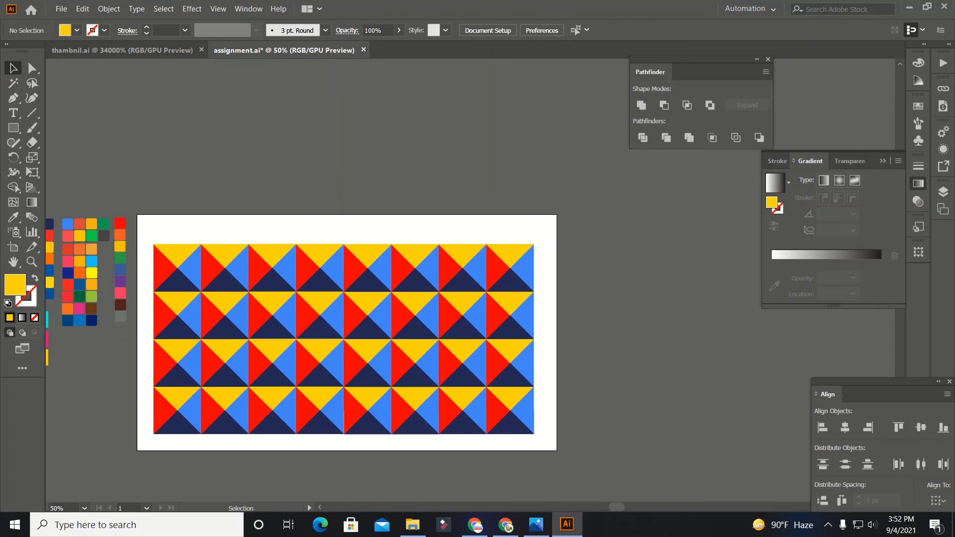
Step: Centre the pattern horizontally on the artboard and enlarge it slightly about its centre, leaving a narrow white margin all round
scroll(596, 343, down, 1)
scroll(520, 383, down, 4)
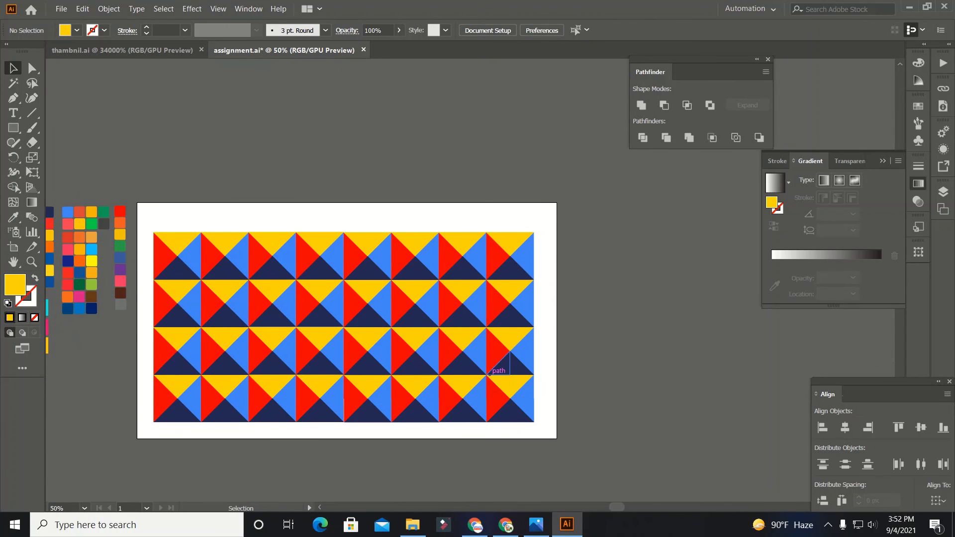
drag(495, 366, 498, 363)
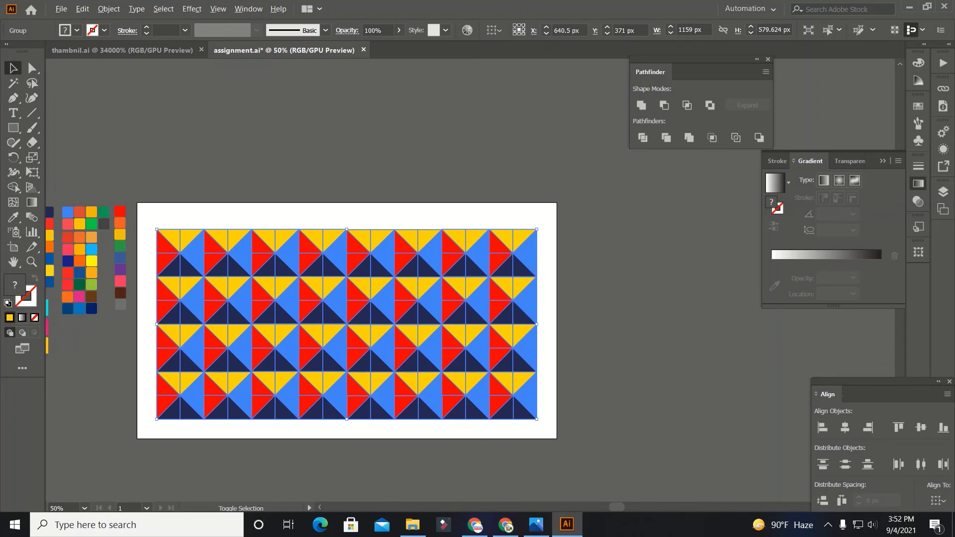
drag(537, 419, 545, 424)
click(598, 390)
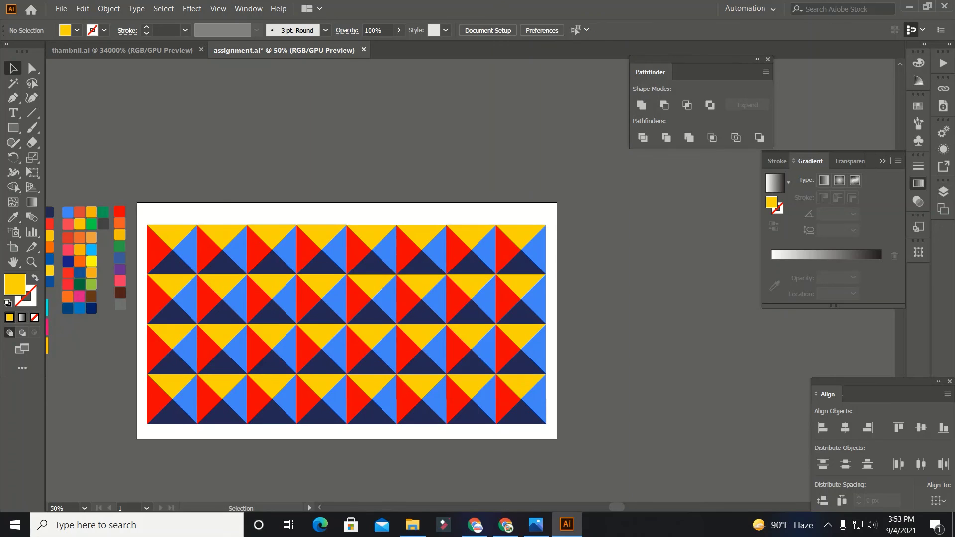
scroll(598, 391, up, 2)
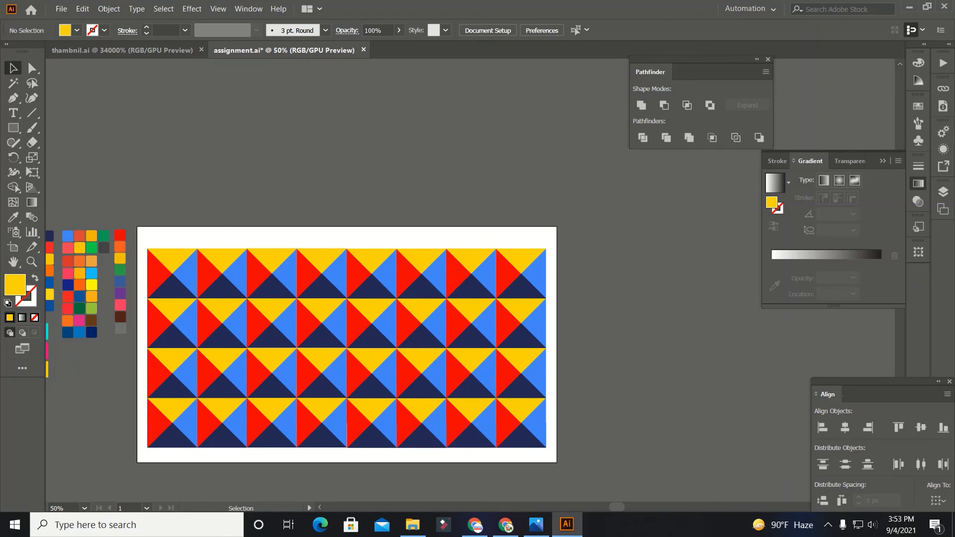
scroll(347, 344, down, 5)
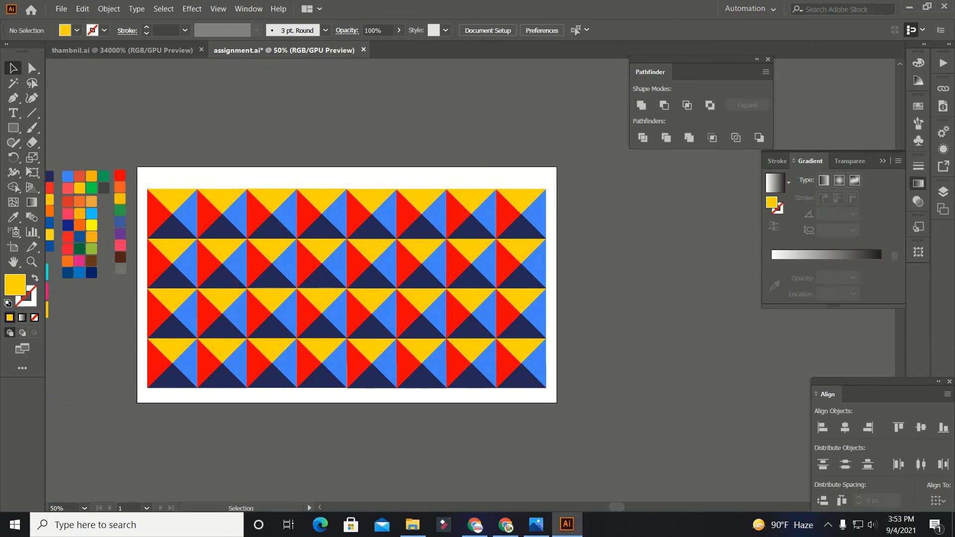